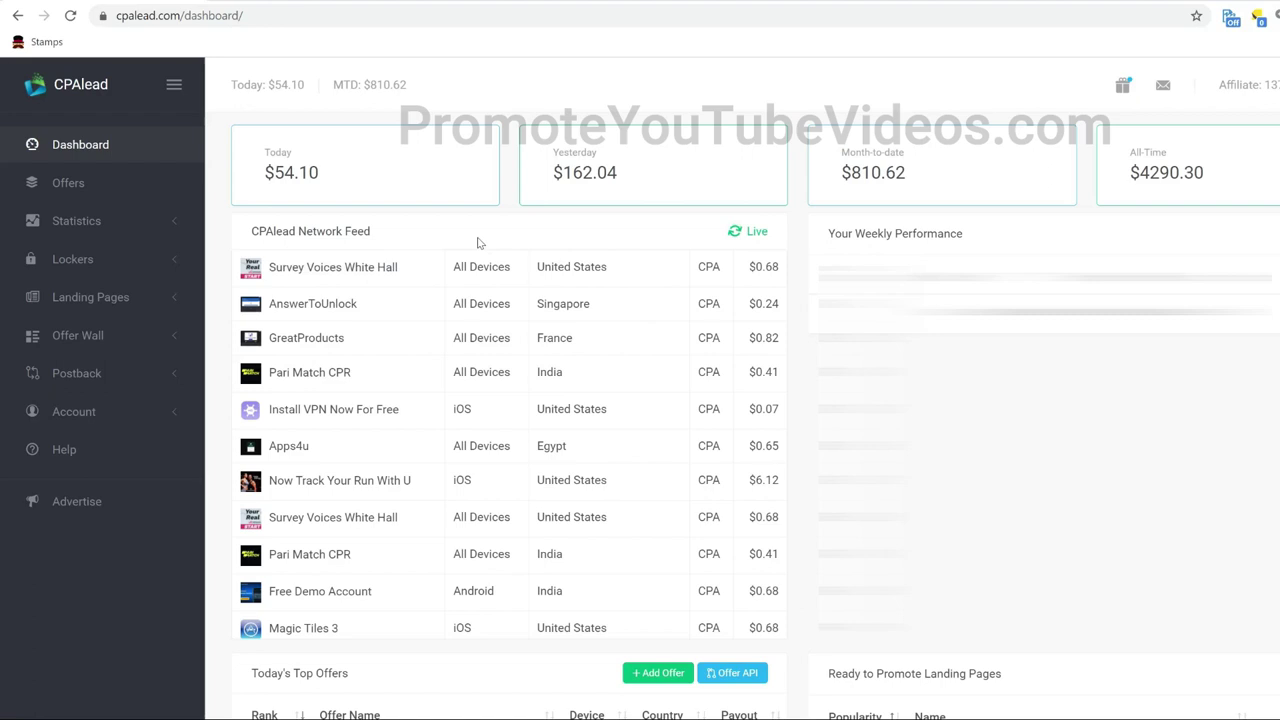
Bring up the context menu on the CPAlead dashboard to reload it
right_click(478, 242)
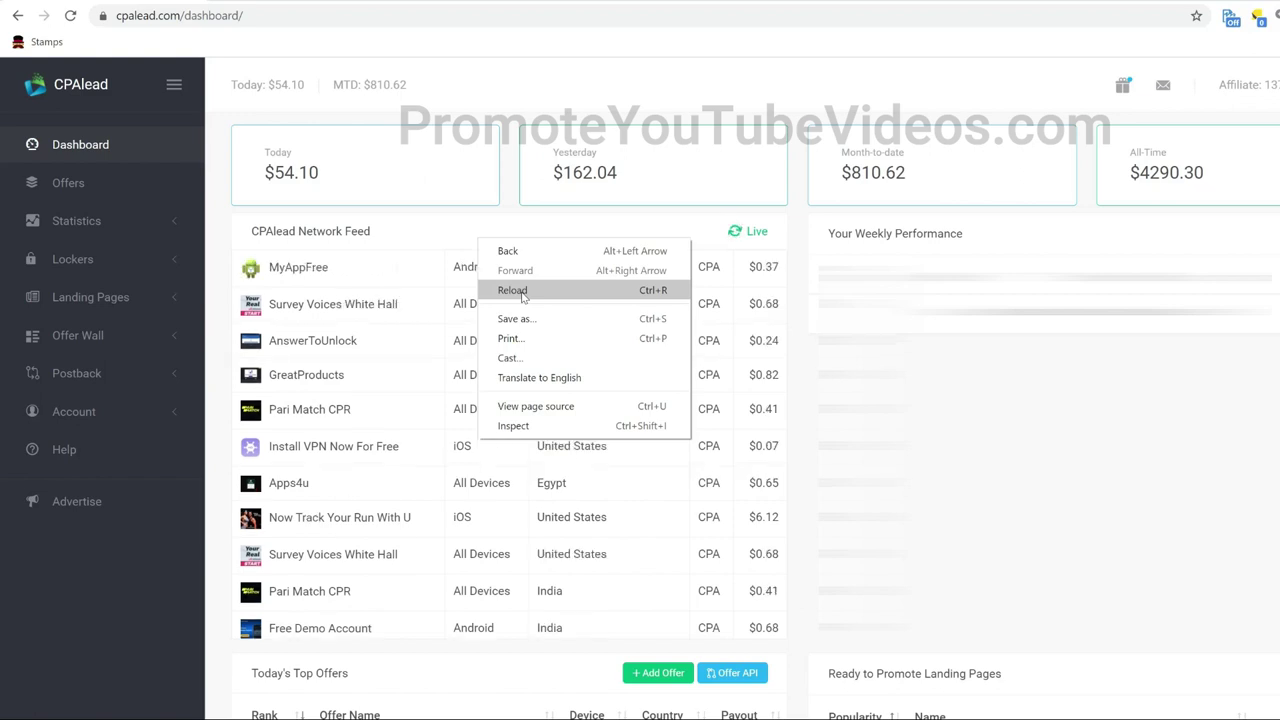
Reload the dashboard, then search Google for 'shrek 2 free movie', correcting the typo
left_click(513, 291)
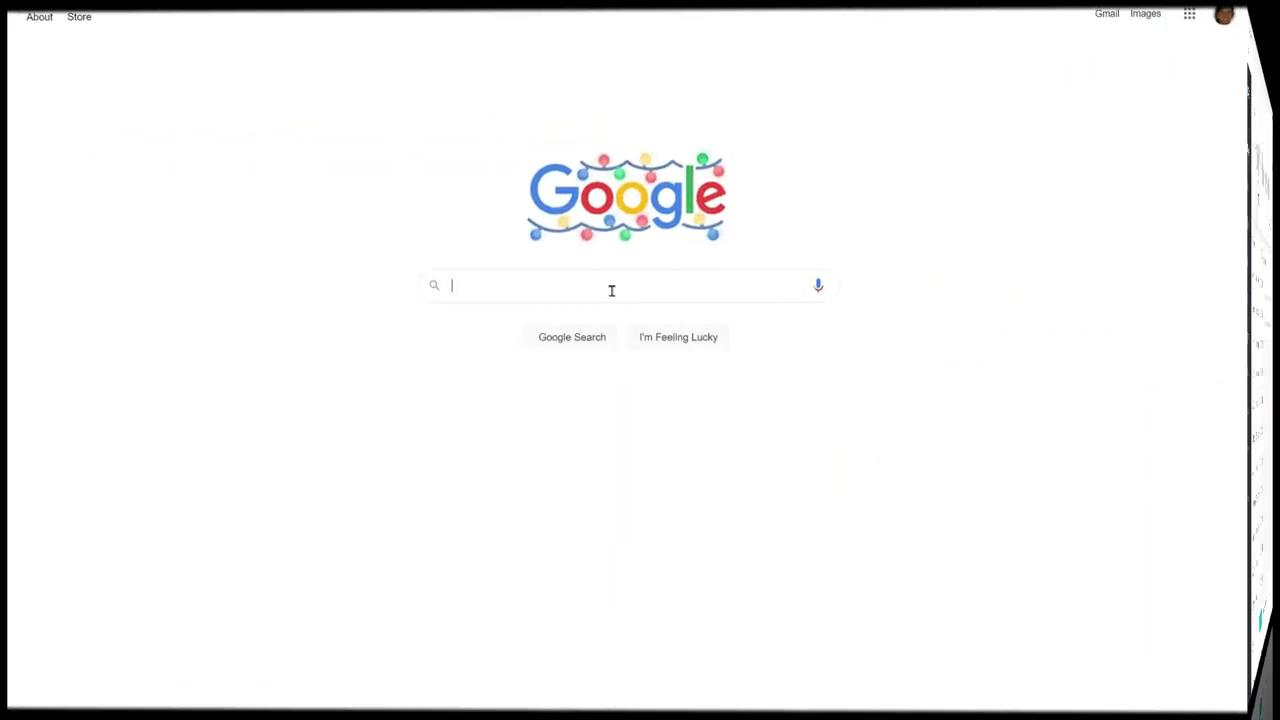
type("sherk")
key("BackSpace")
key("BackSpace")
key("BackSpace")
key("BackSpace")
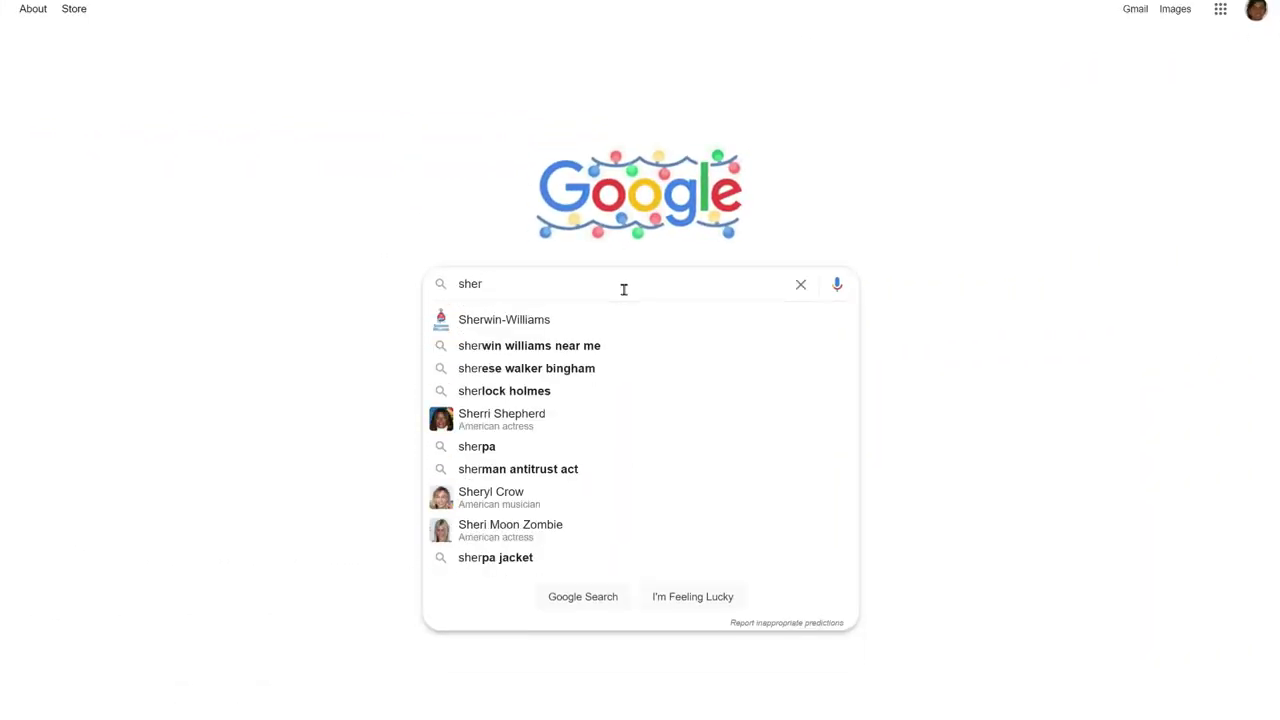
type("rek 2 fr")
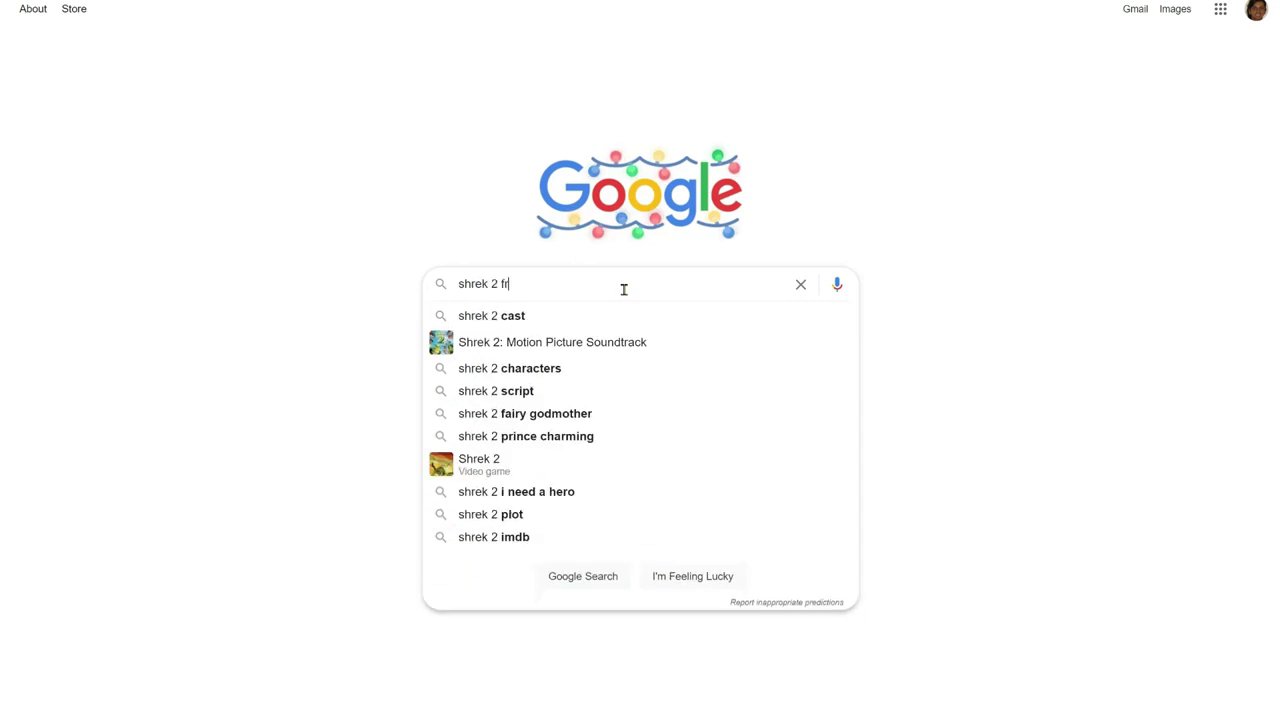
type("ee movie")
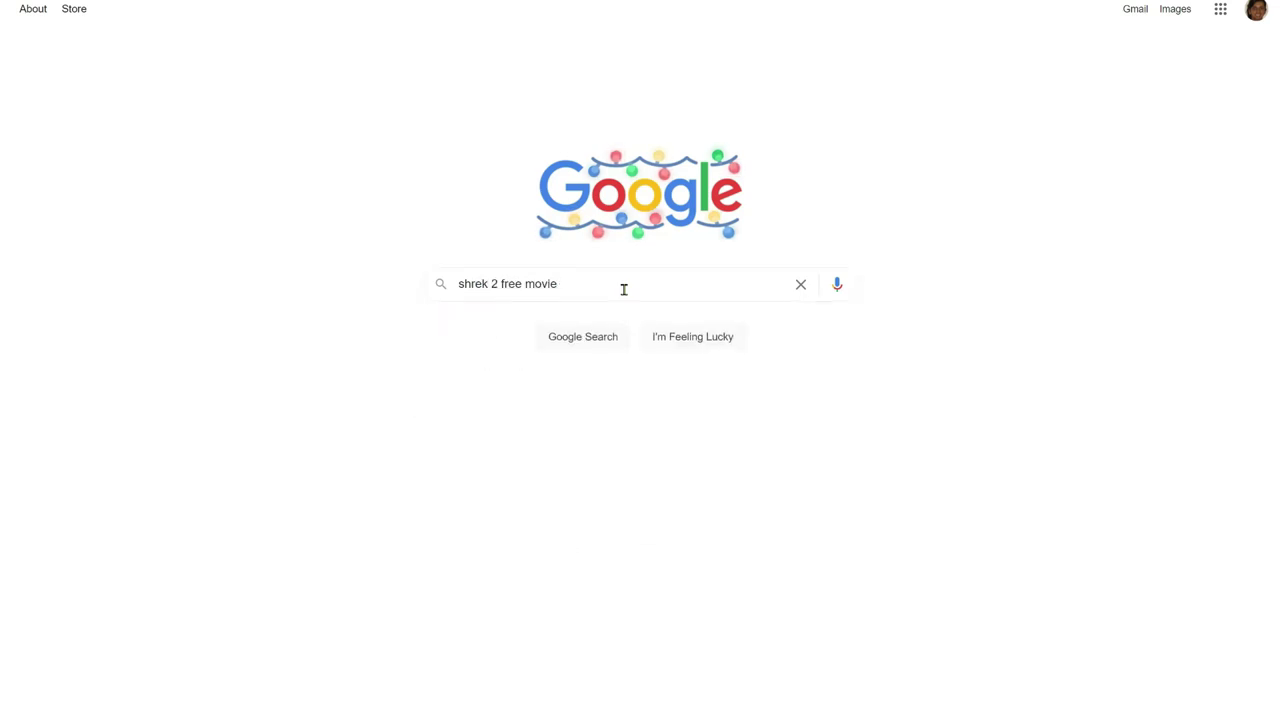
key("Return")
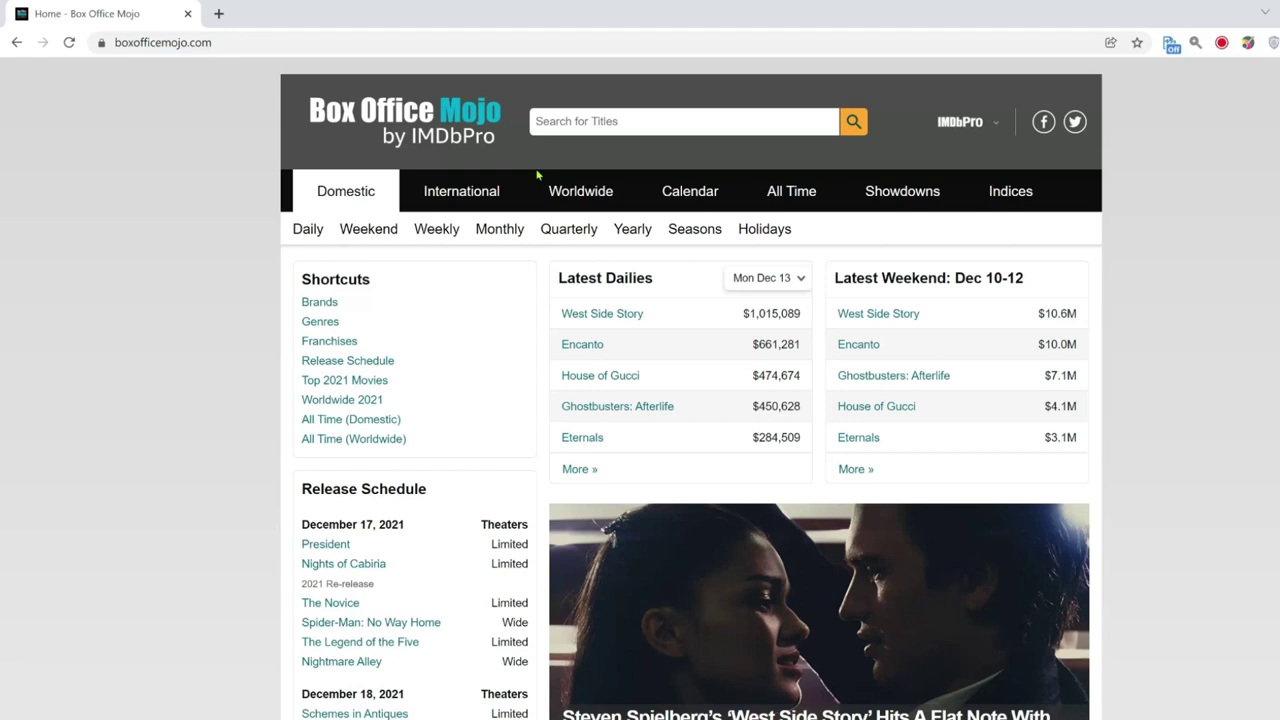
Open Box Office Mojo's domestic release calendar and scroll down the schedule
left_click(694, 200)
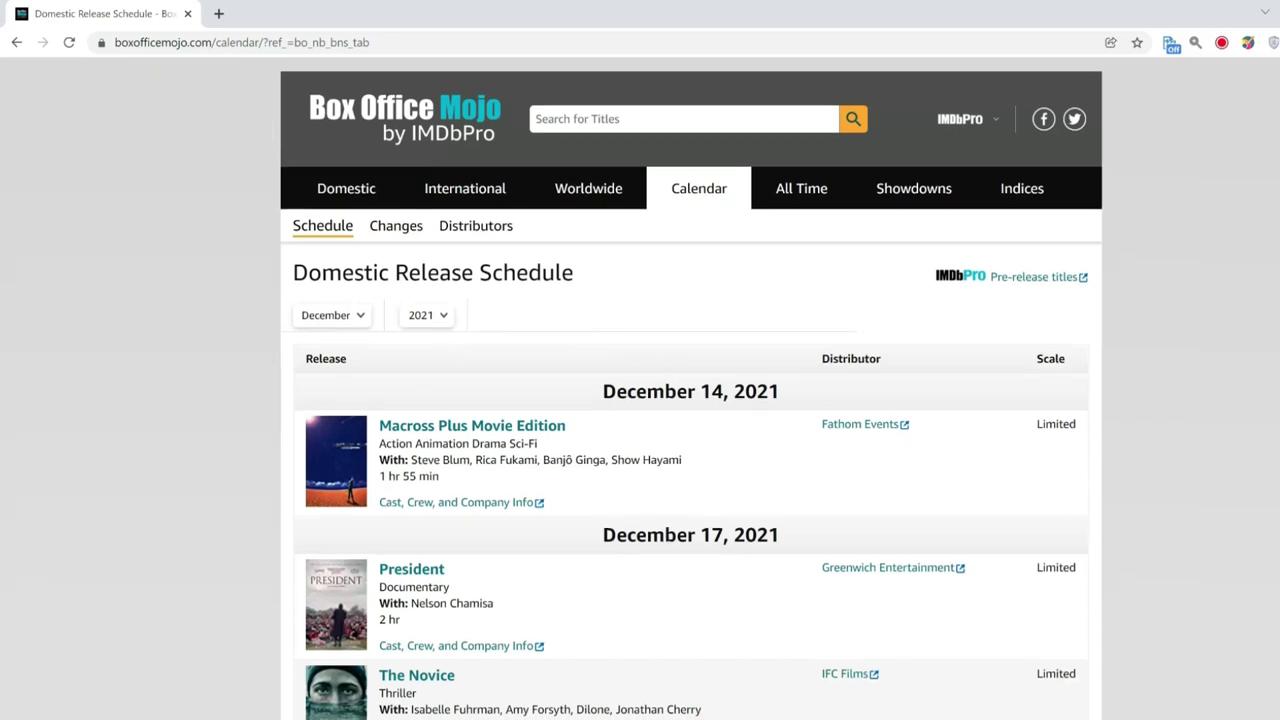
scroll(1, 262, "down", 3)
scroll(1, 262, "down", 1)
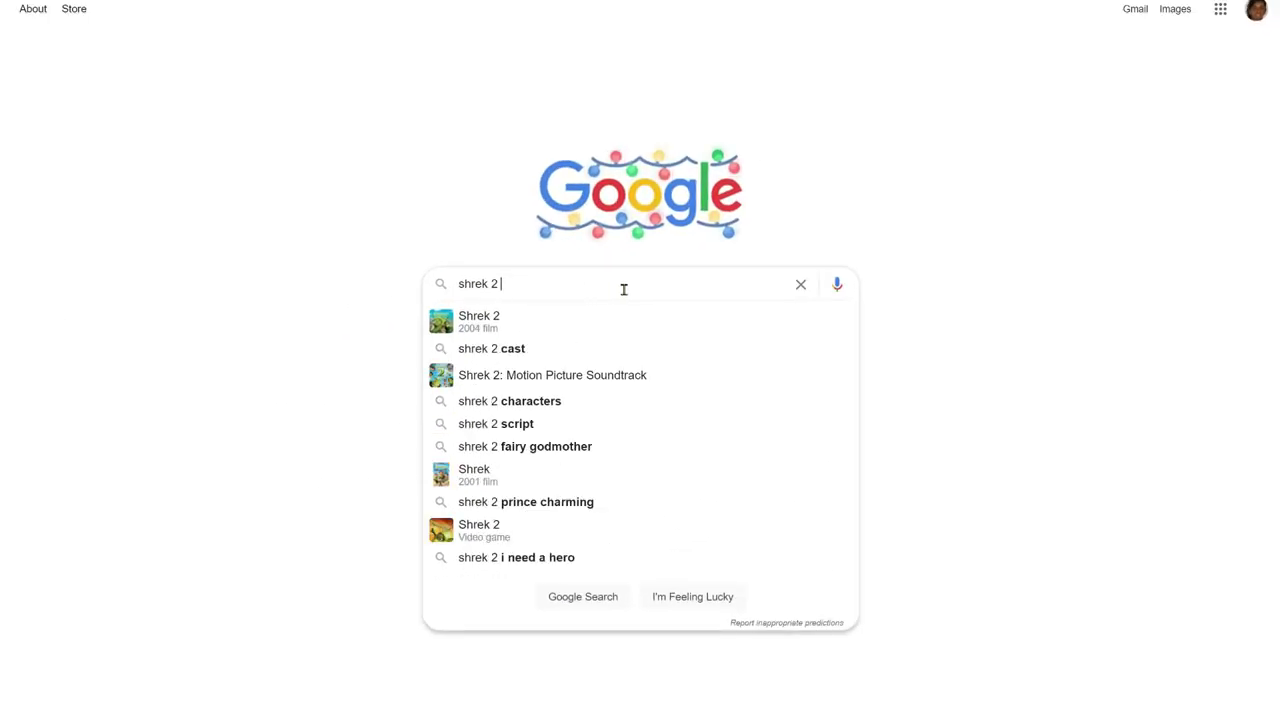
Complete the 'shrek 2 free movie' query in the Google search box without submitting
type("free ")
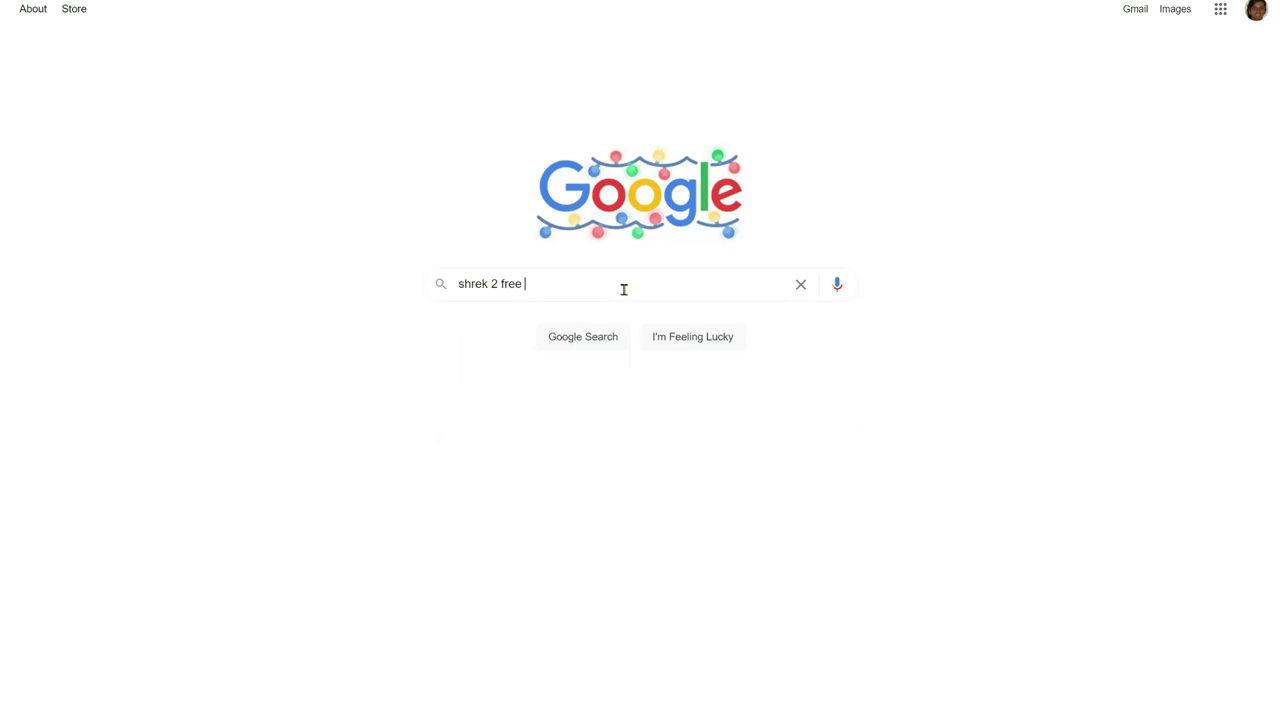
type("movie")
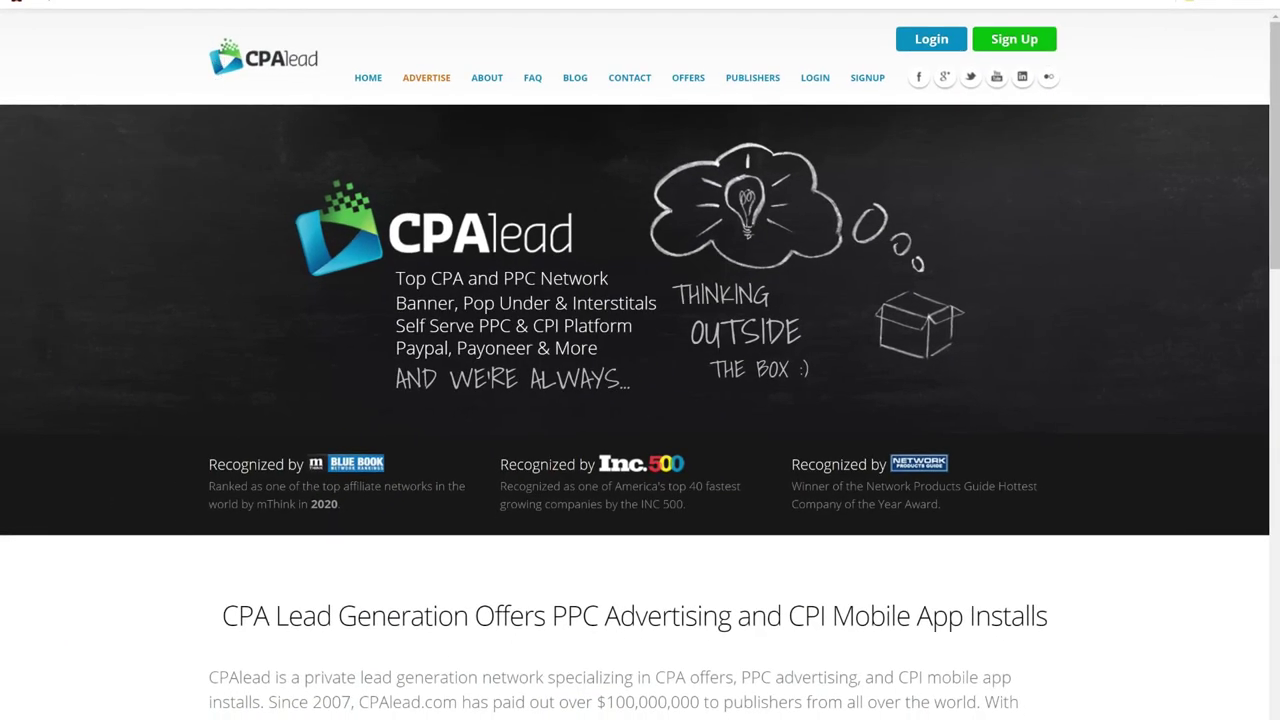
Advance the CPAlead homepage slideshow two slides, then start searching the offers table
left_click(1240, 270)
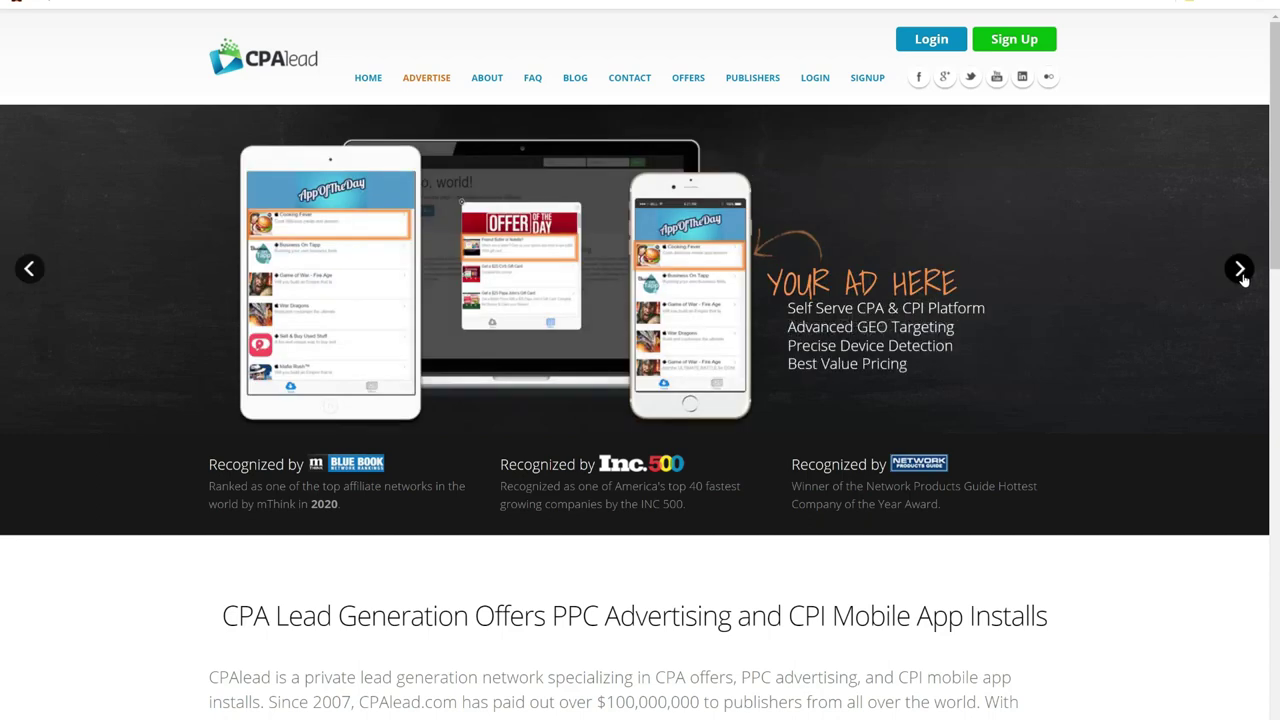
left_click(1240, 270)
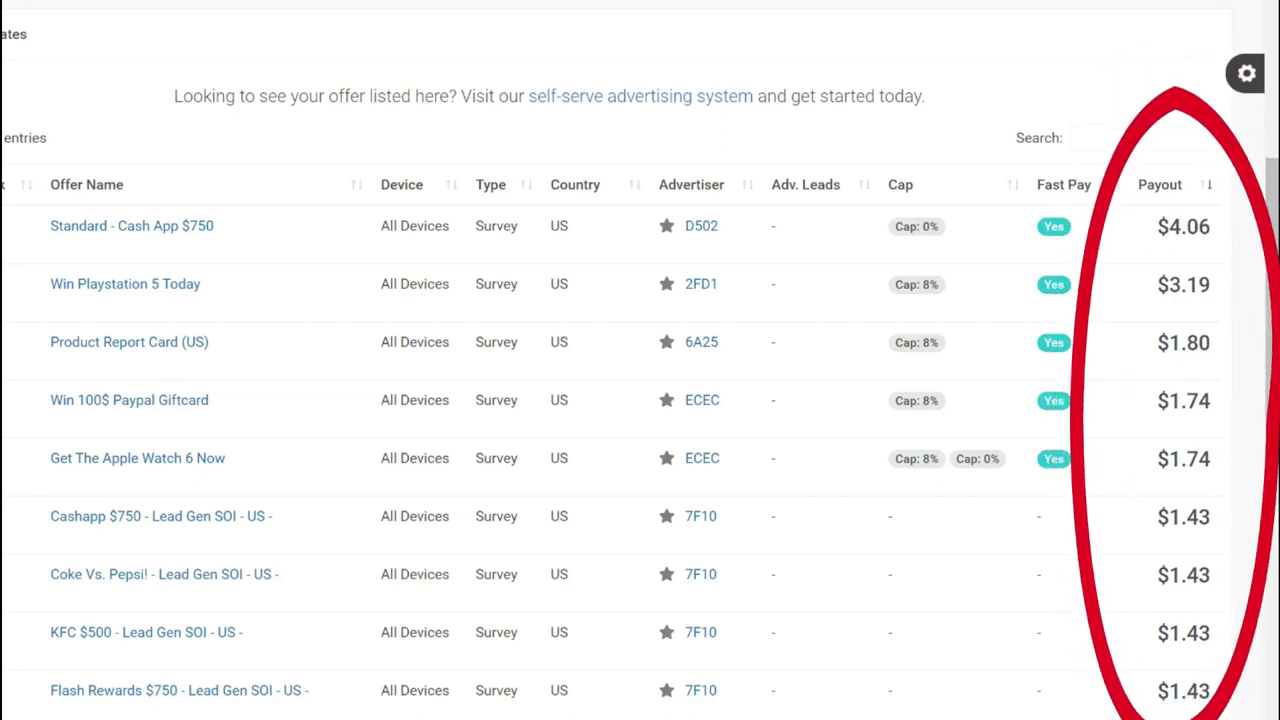
left_click(1080, 138)
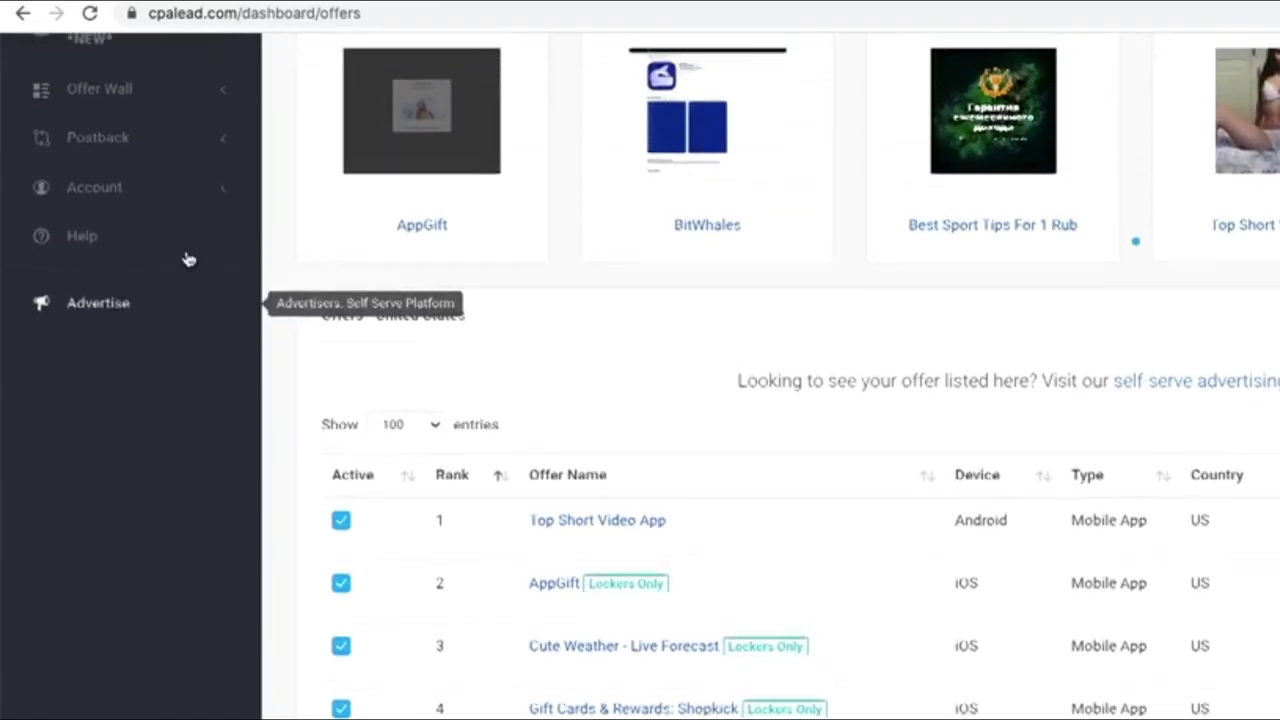
scroll(186, 258, "up", 3)
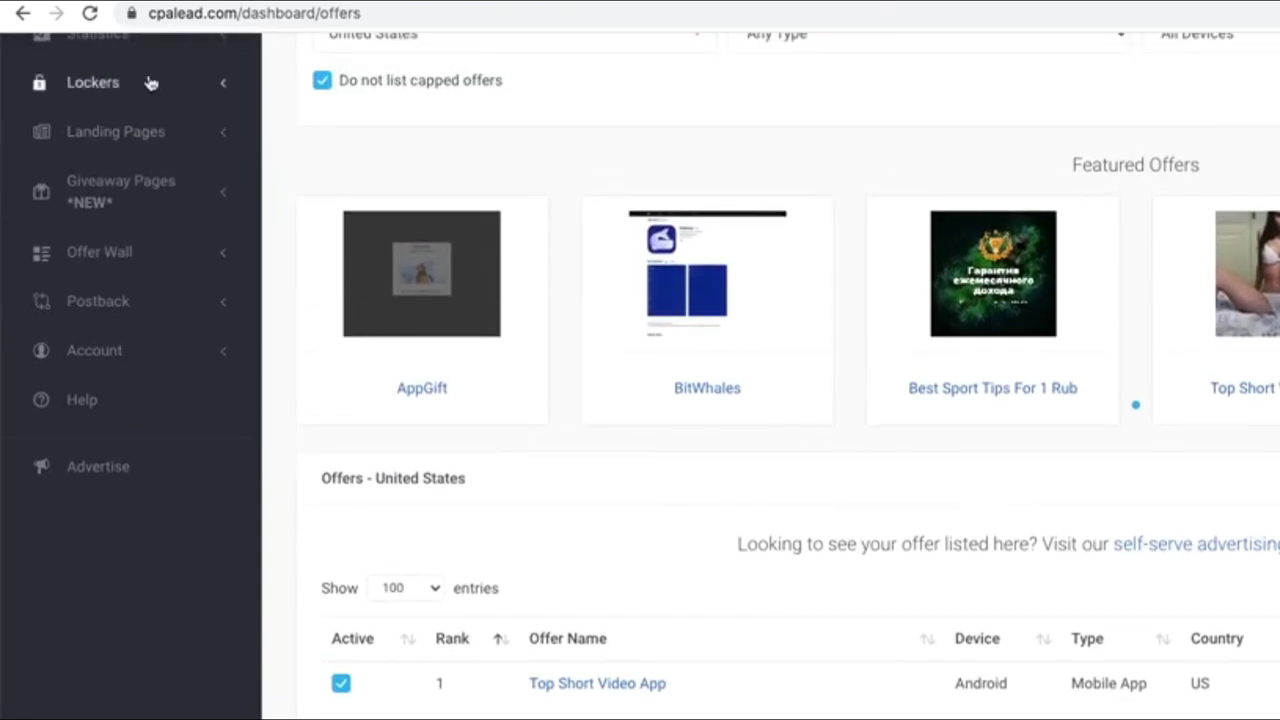
Start a new locker via Lockers > Website Locker > Create and preview a theme full size
left_click(150, 82)
left_click(100, 195)
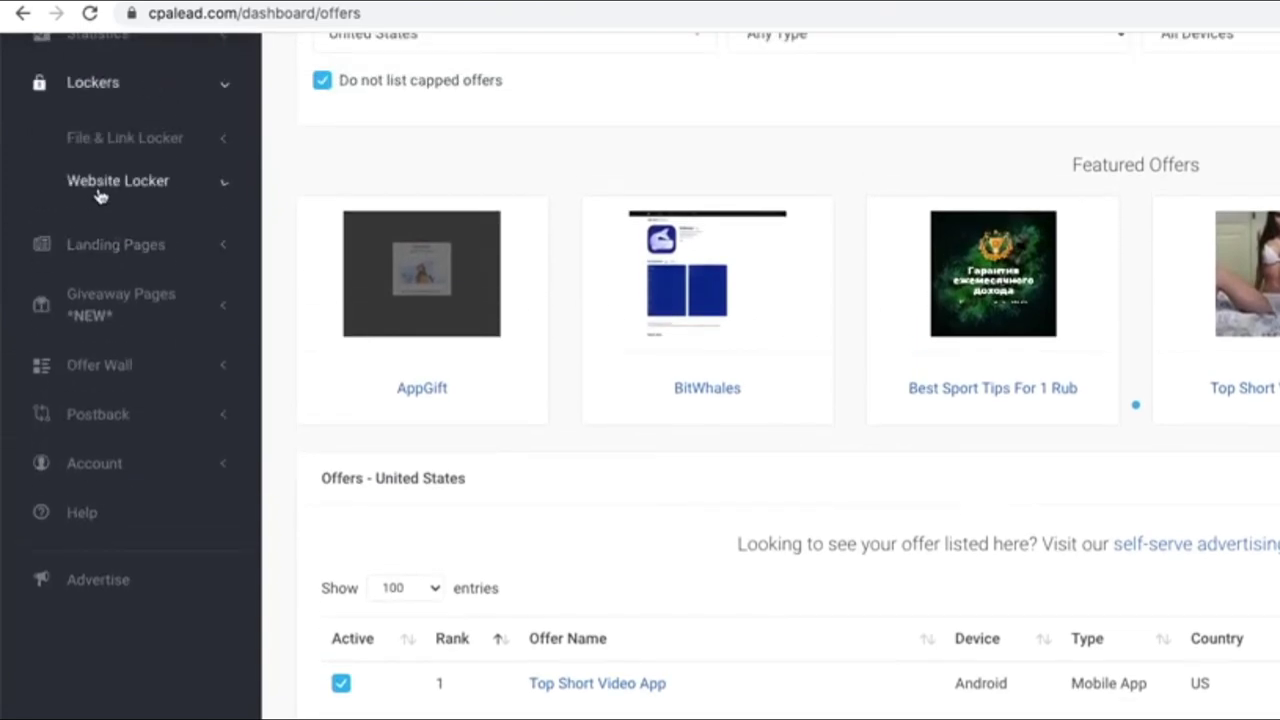
left_click(106, 233)
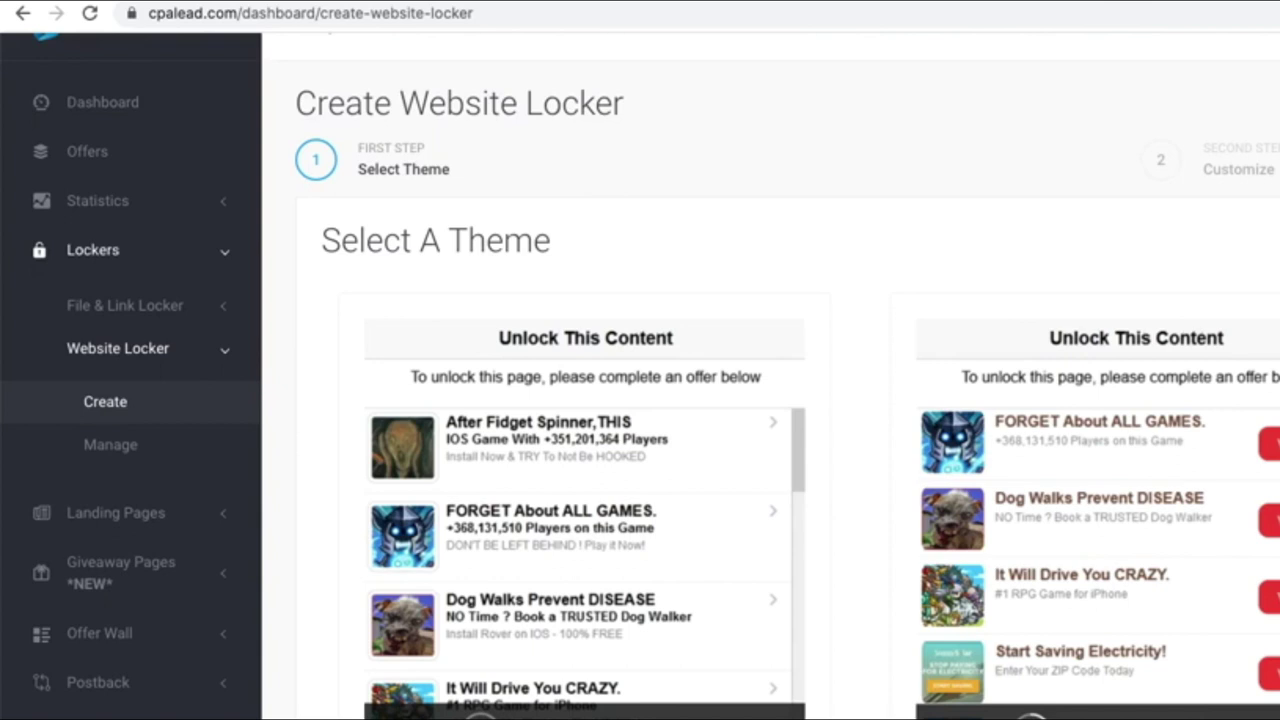
scroll(640, 400, "down", 5)
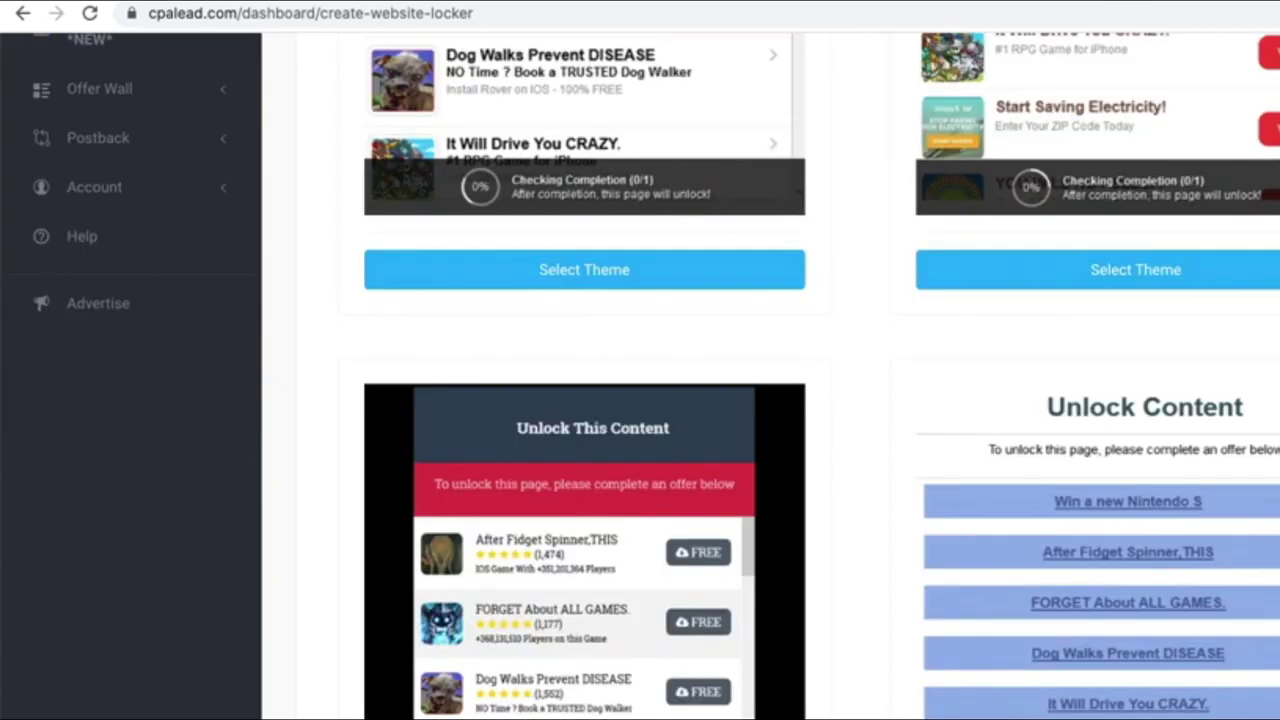
scroll(800, 614, "down", 2)
left_click(1051, 429)
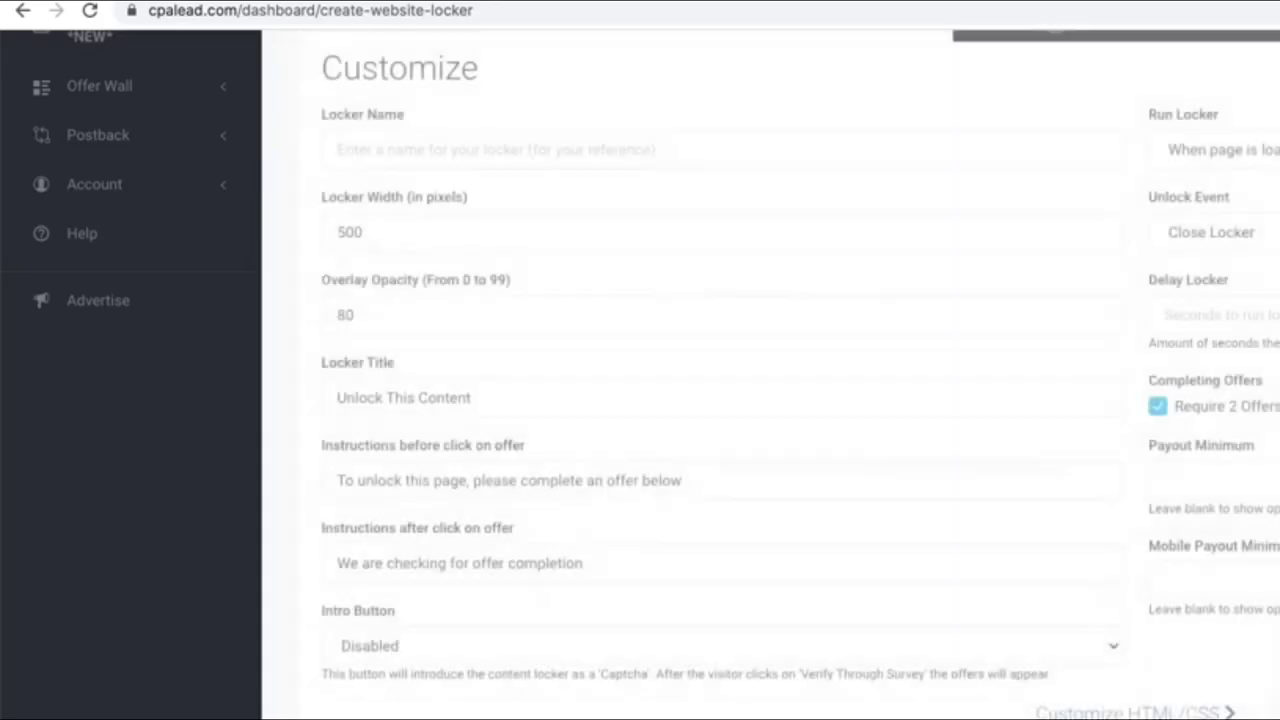
Name the locker Shrek2, fixing the typo
left_click(720, 149)
type("Shrep")
type(" 2")
key("BackSpace")
key("BackSpace")
key("BackSpace")
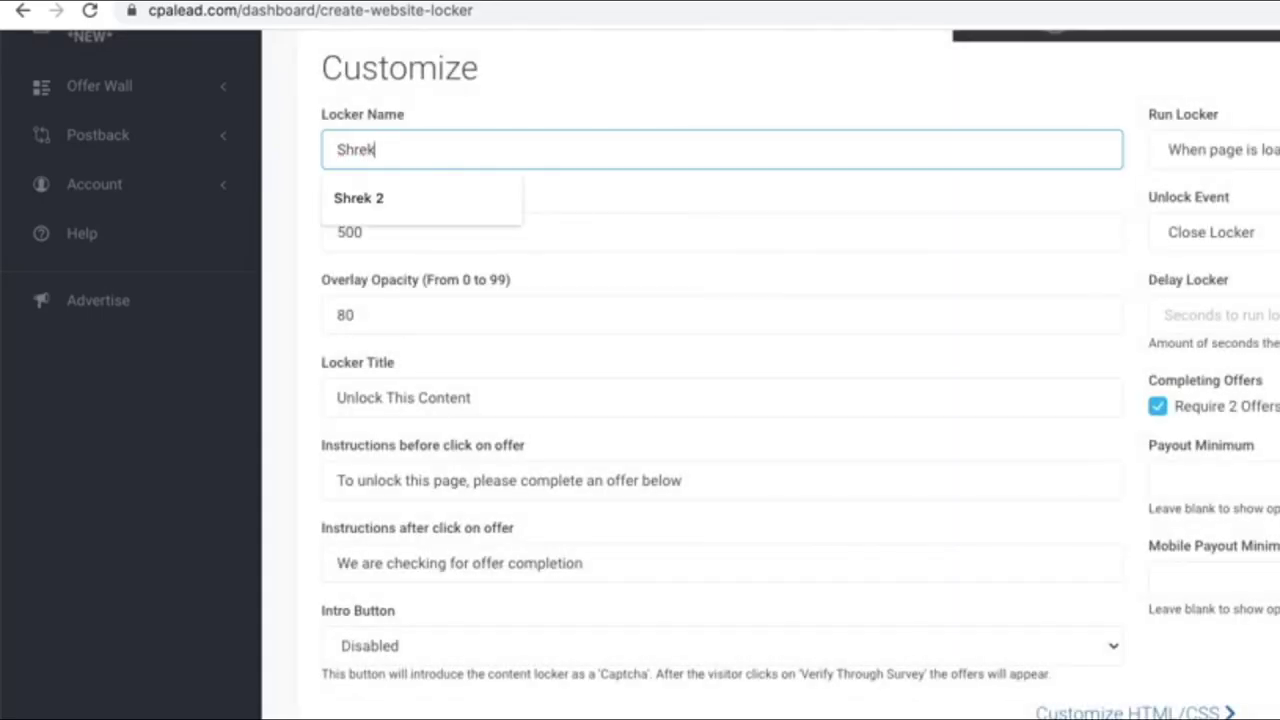
type("k2")
left_click(659, 201)
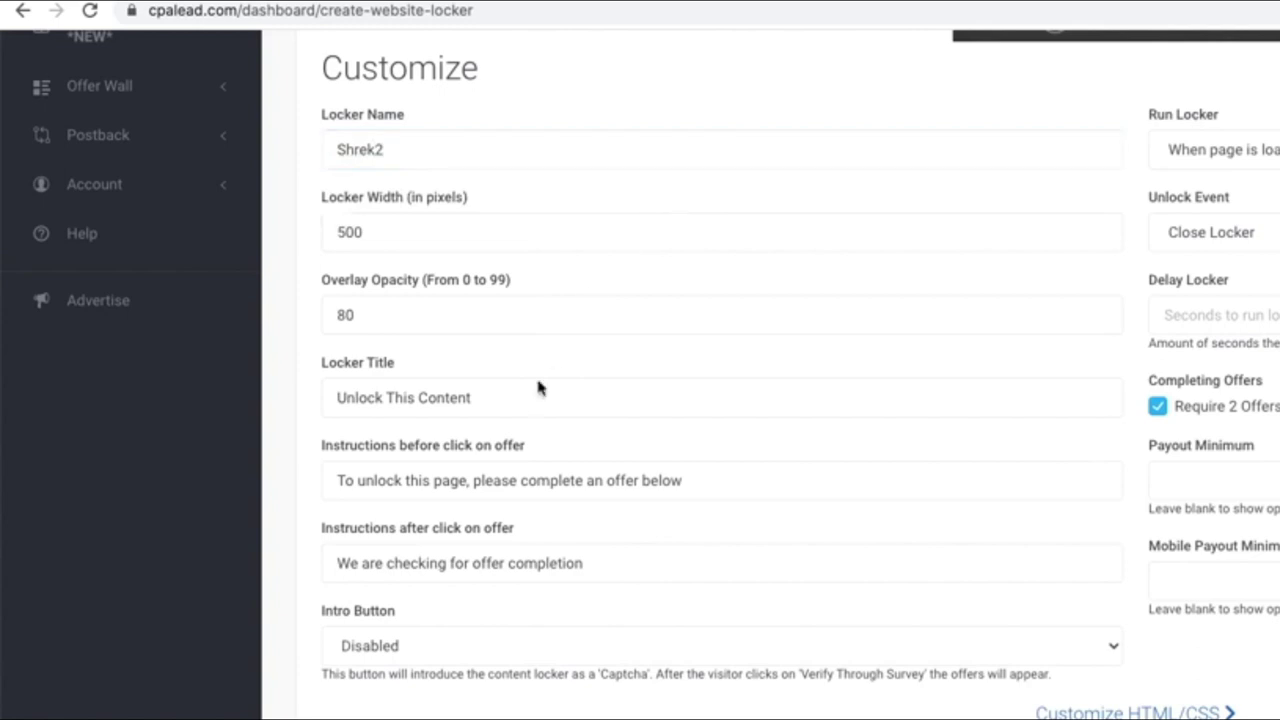
Fill title and instructions with the saved survey text and set Unlock Event to Open URL
left_click(532, 405)
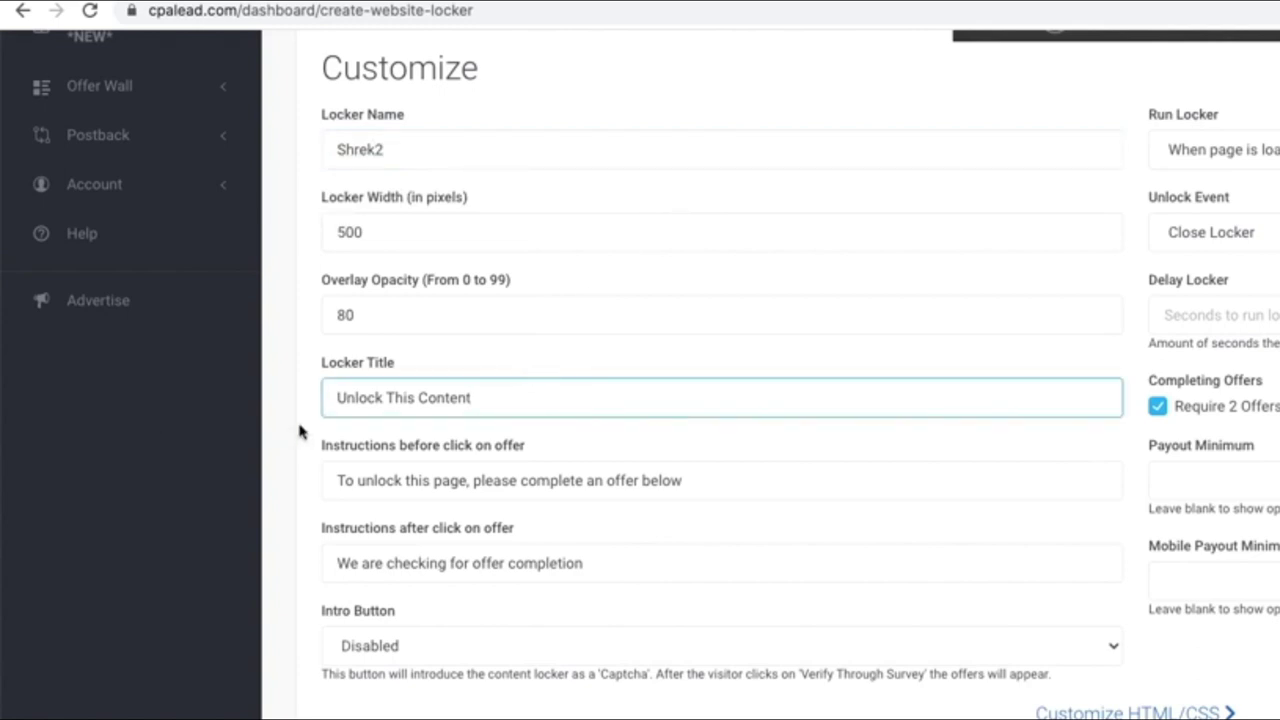
key("ctrl+a")
key("BackSpace")
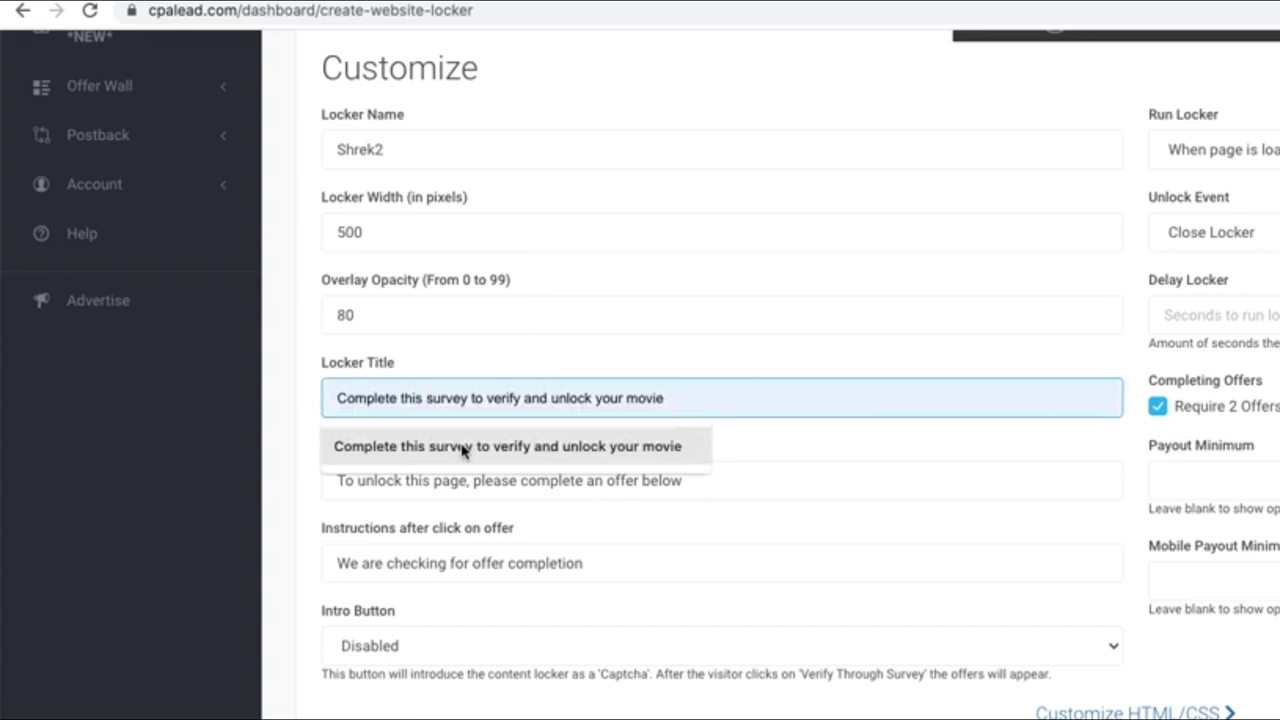
left_click(462, 447)
left_click(640, 482)
key("ctrl+a")
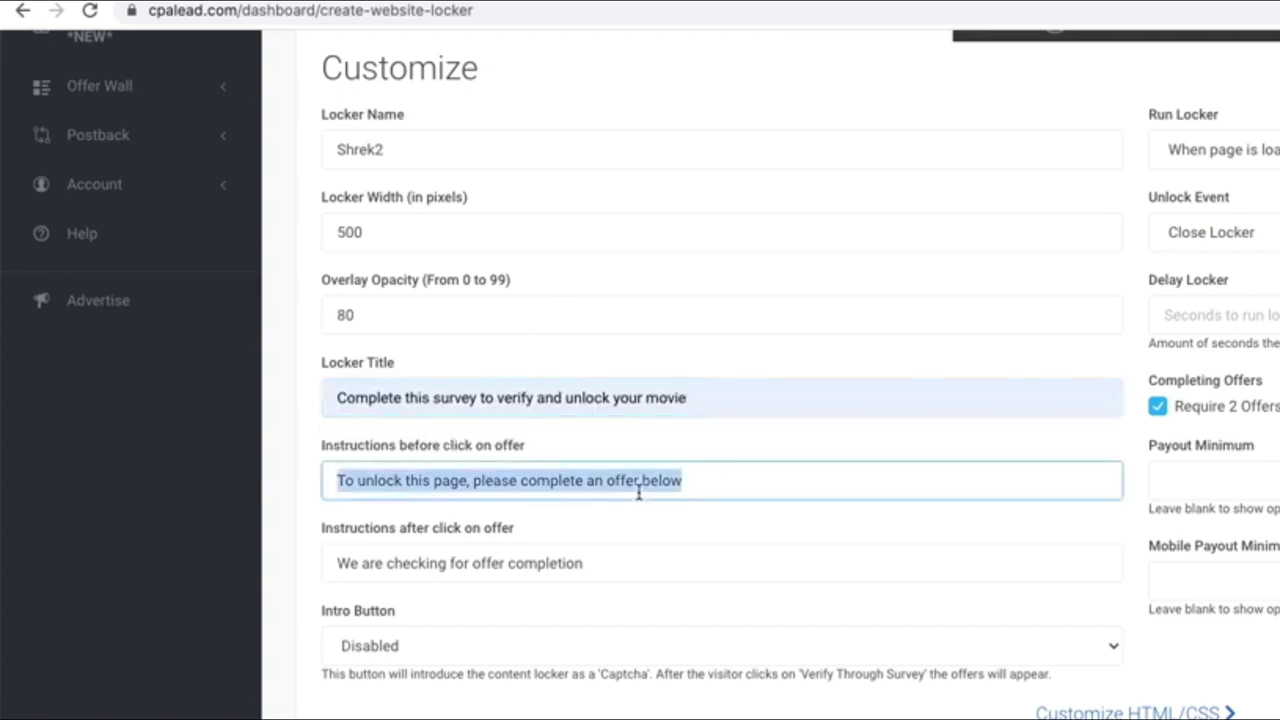
key("BackSpace")
left_click(598, 468)
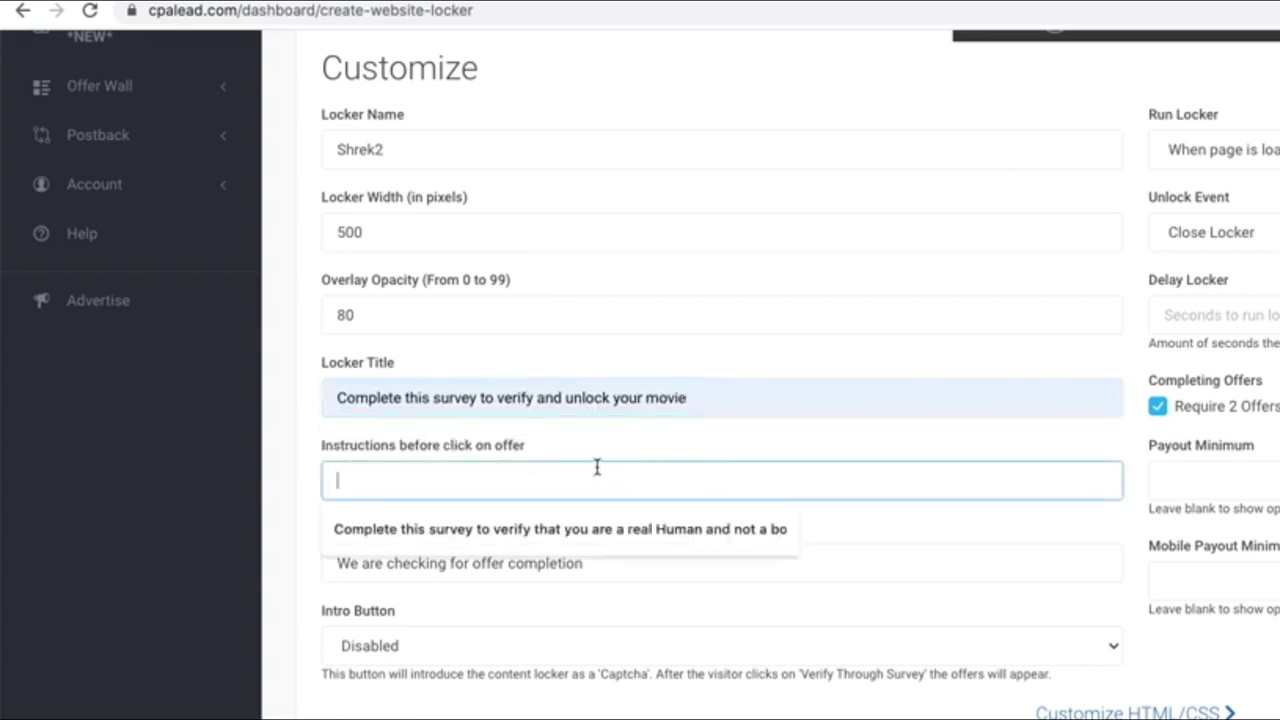
left_click(528, 523)
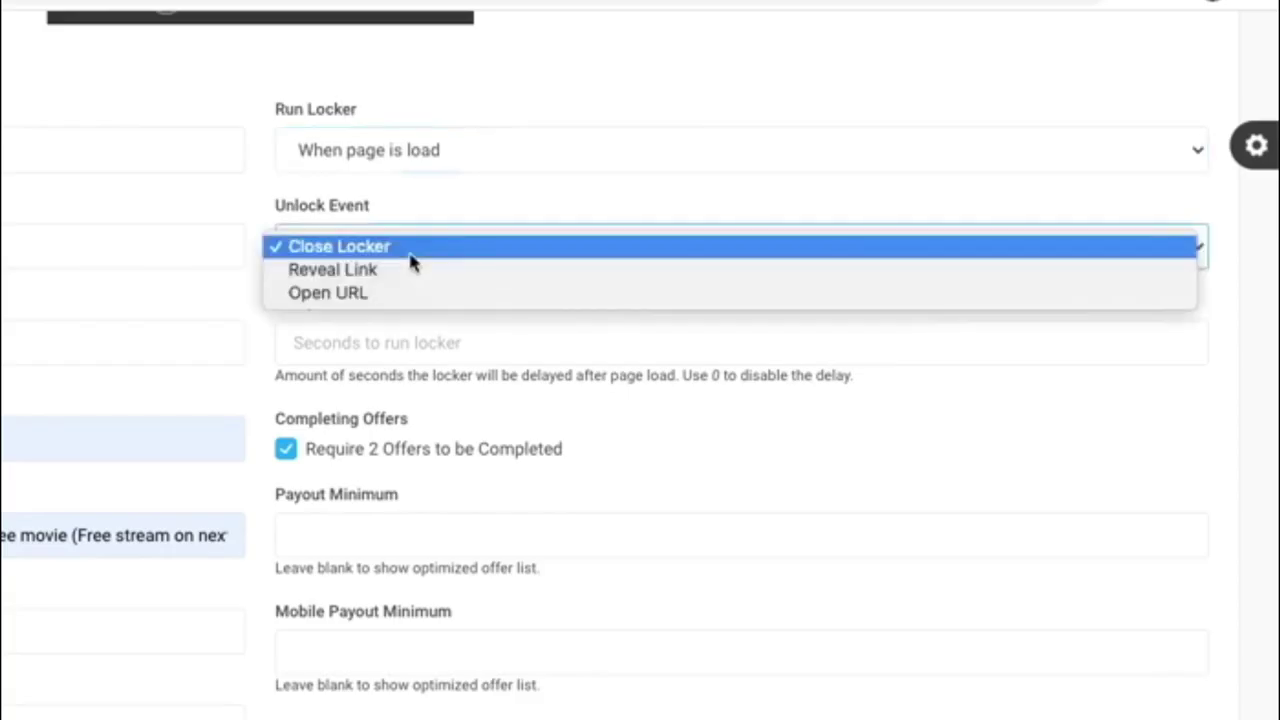
left_click(382, 295)
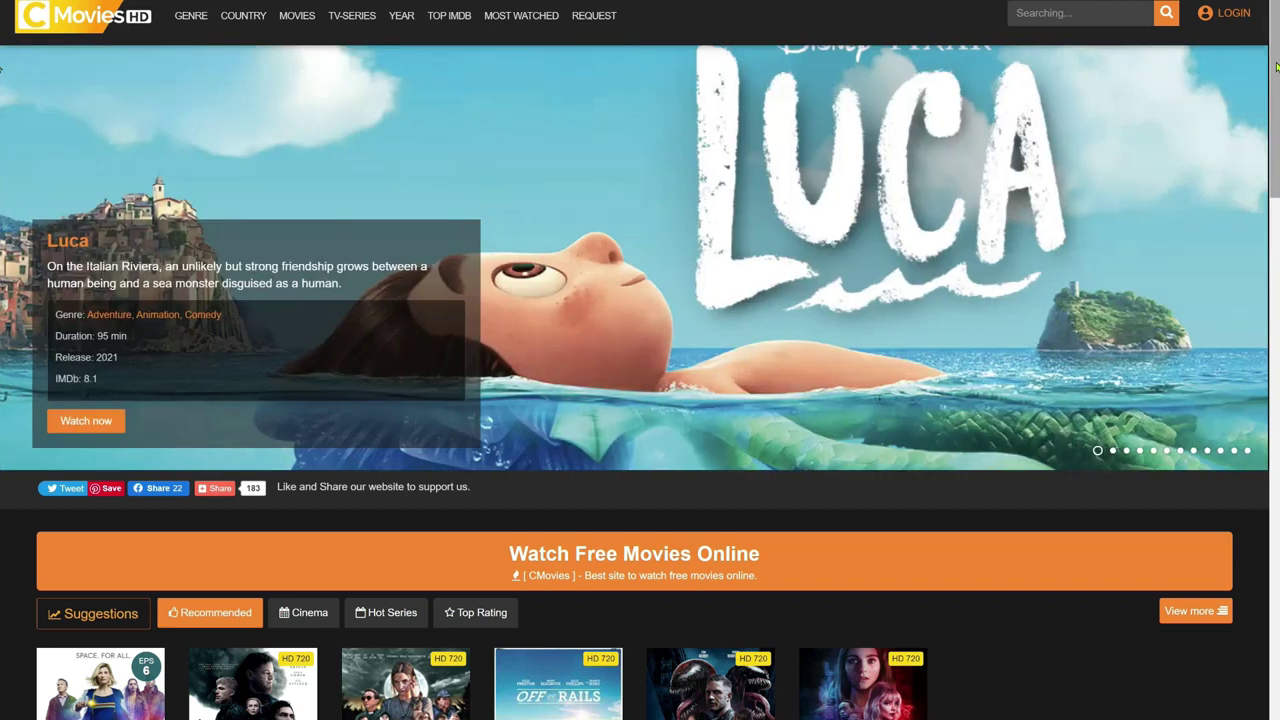
Open the Shrek 2 page on CMovies HD, start playback and turn subtitles off
left_click_drag(1276, 66, 1267, 330)
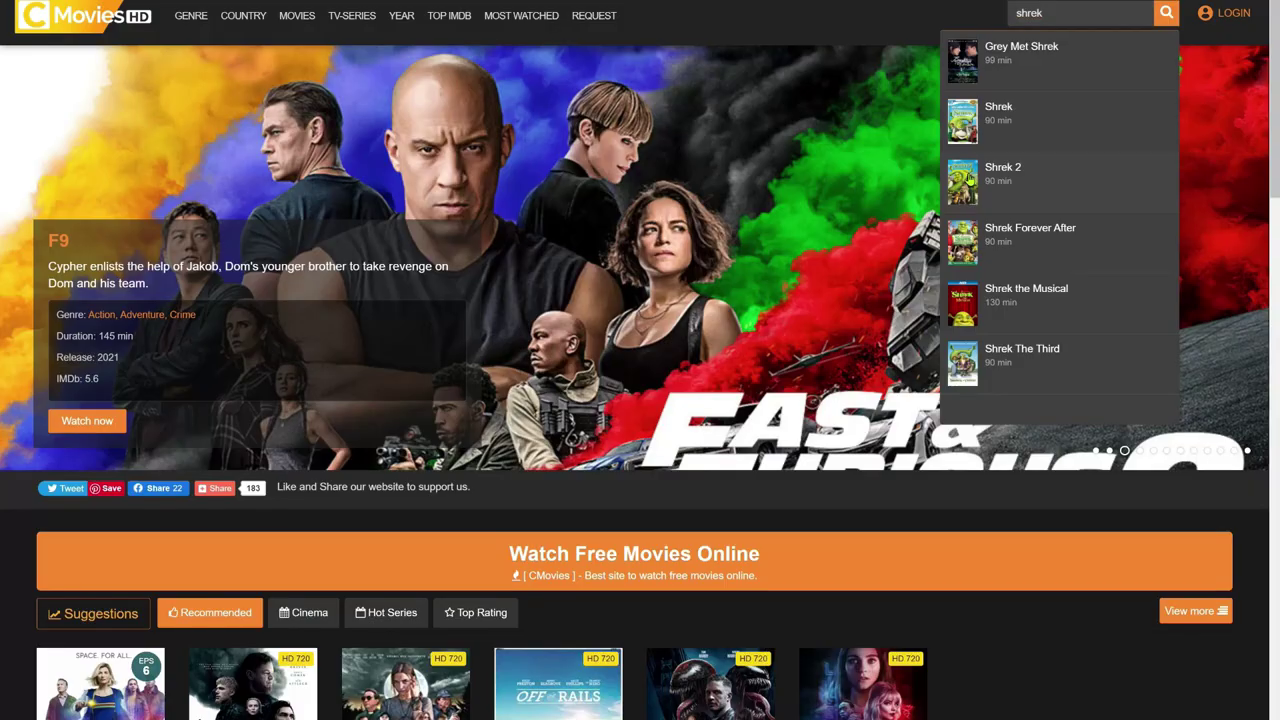
left_click(968, 178)
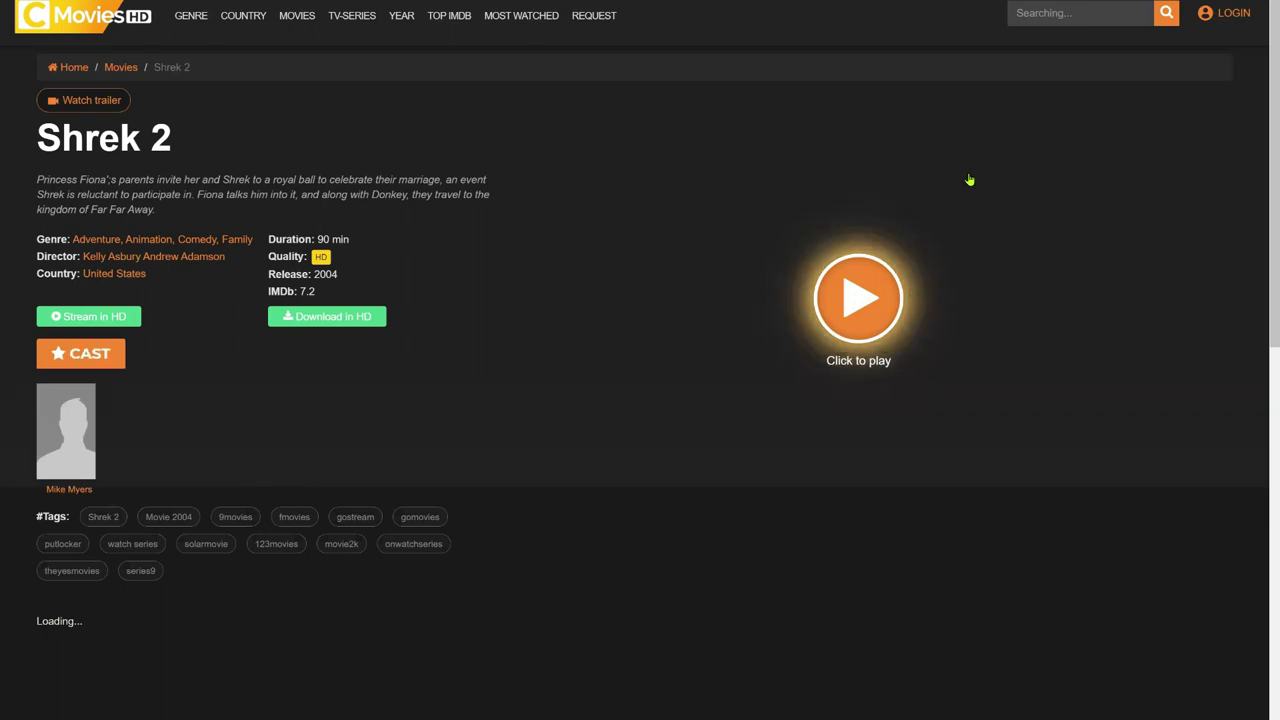
left_click(871, 303)
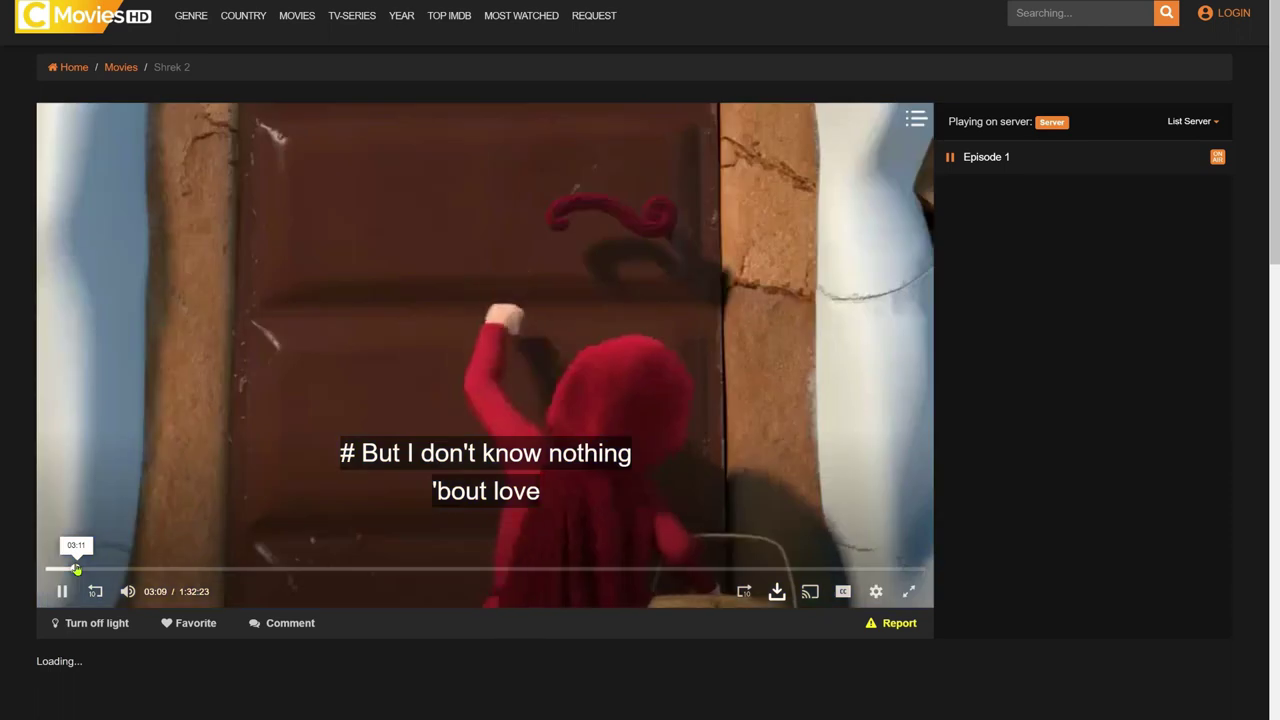
left_click(843, 591)
left_click(734, 452)
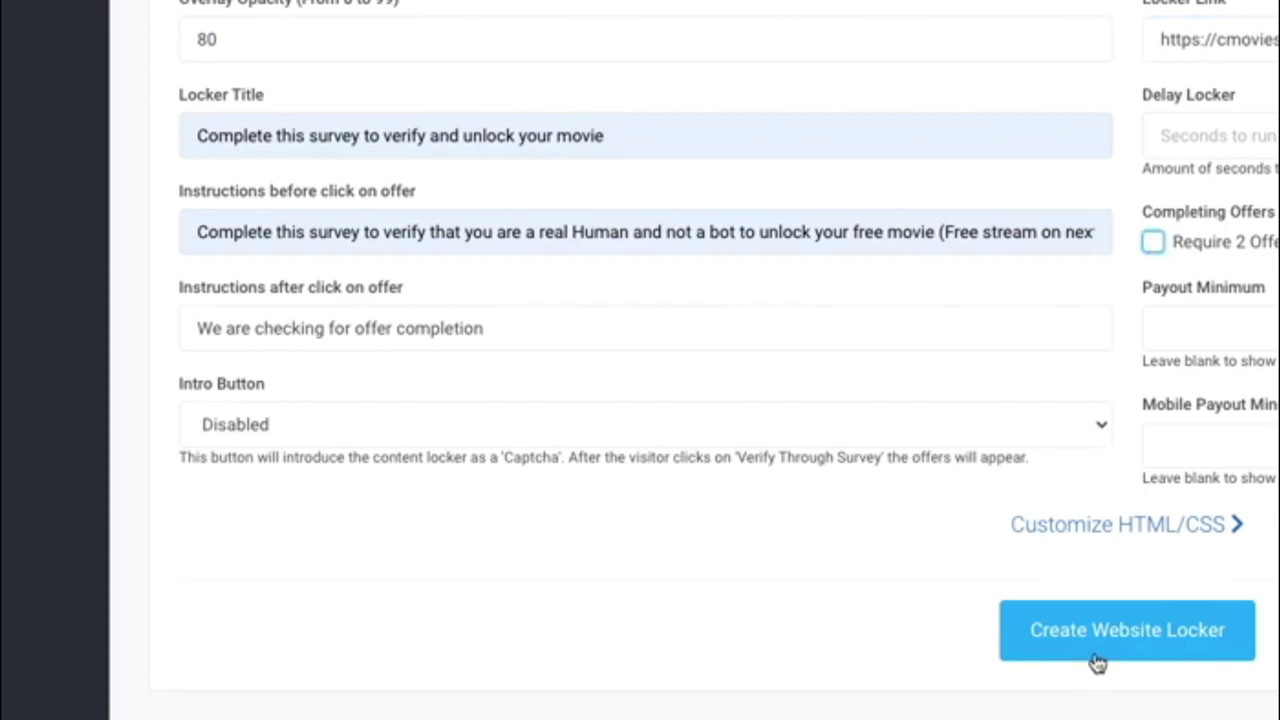
Create the Shrek2 website locker
left_click(1105, 660)
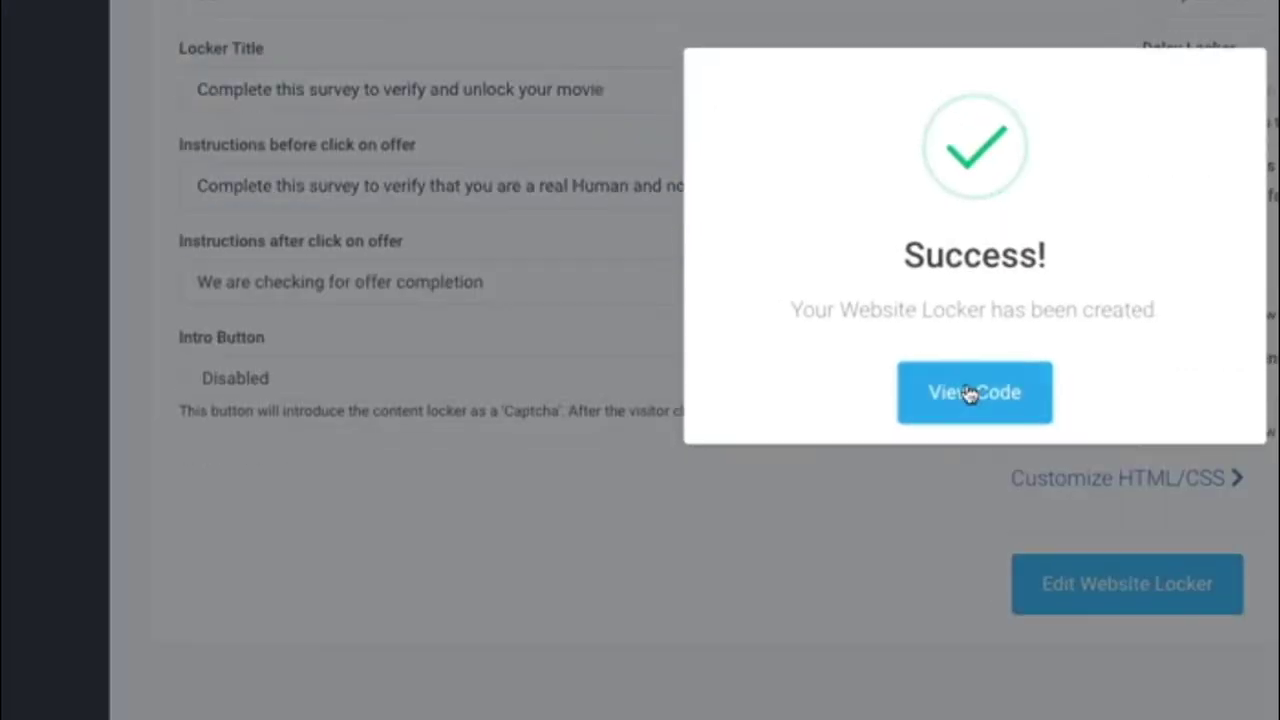
View the locker's embed code and select the tracking URL inside its script
left_click(969, 393)
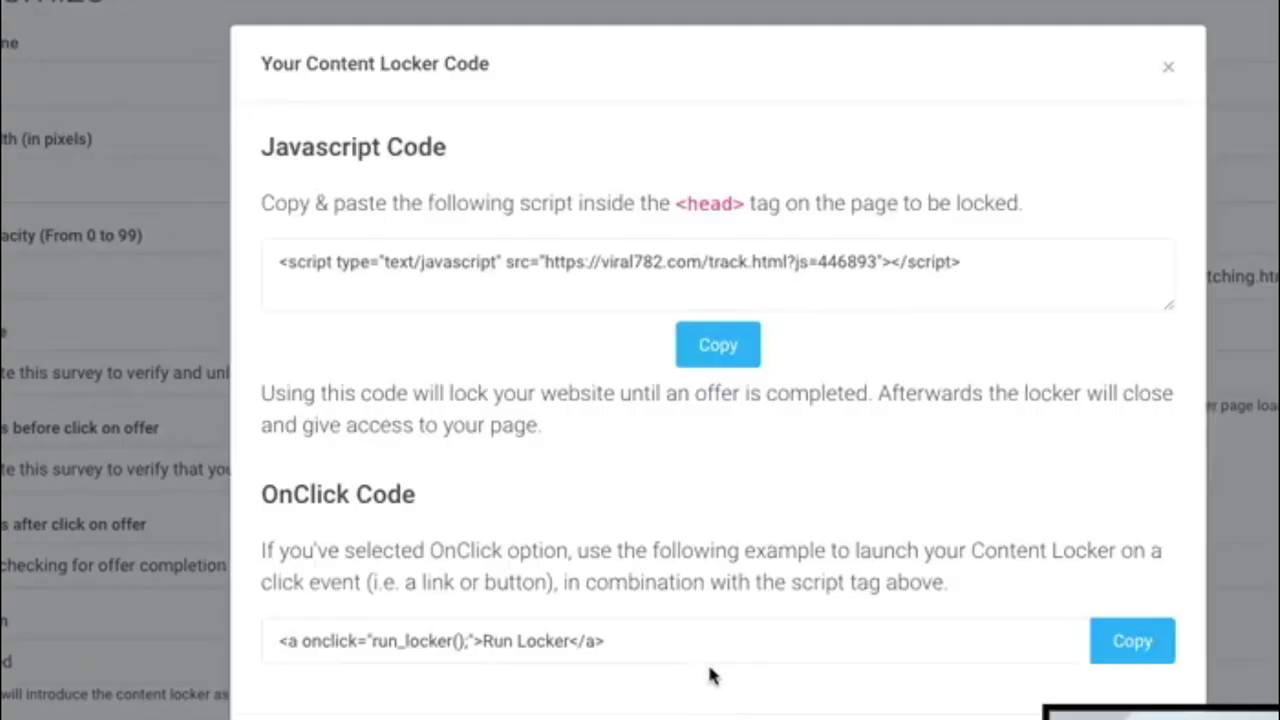
left_click_drag(544, 262, 875, 266)
key("ctrl+c")
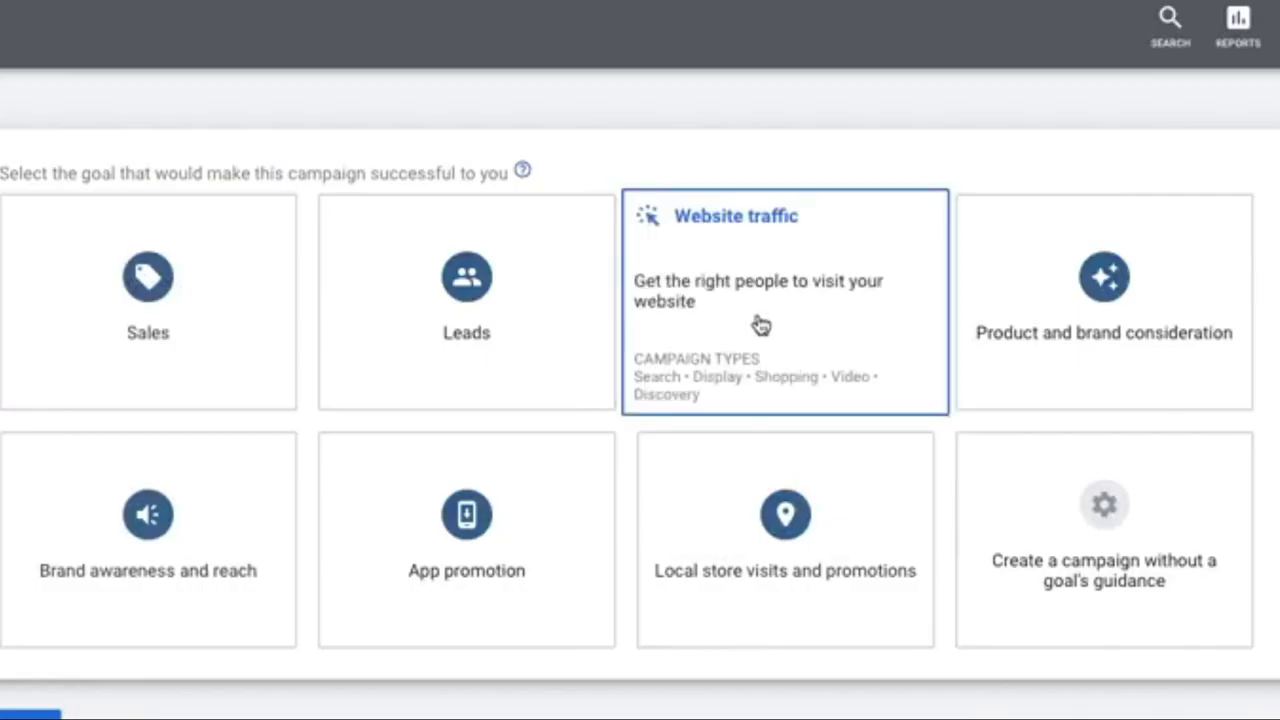
Choose a Search campaign with the pasted locker tracking URL as the website, and continue
scroll(760, 323, "down", 5)
left_click(135, 560)
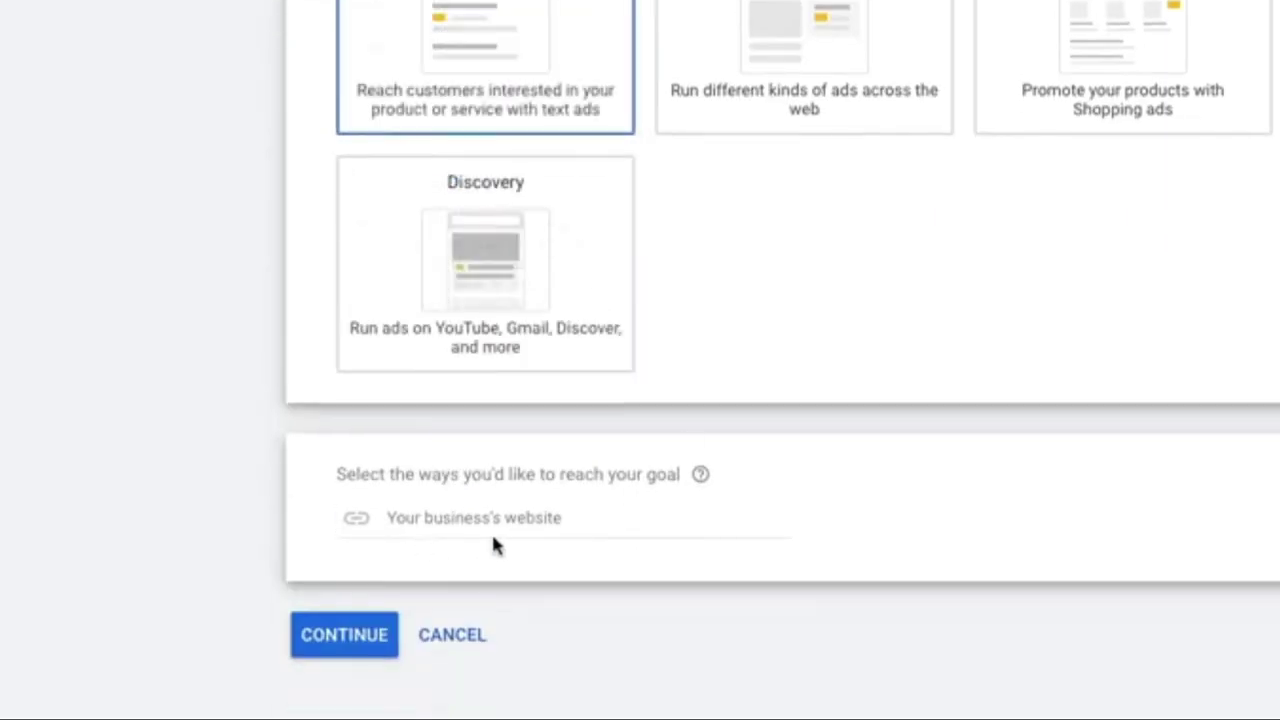
left_click(517, 515)
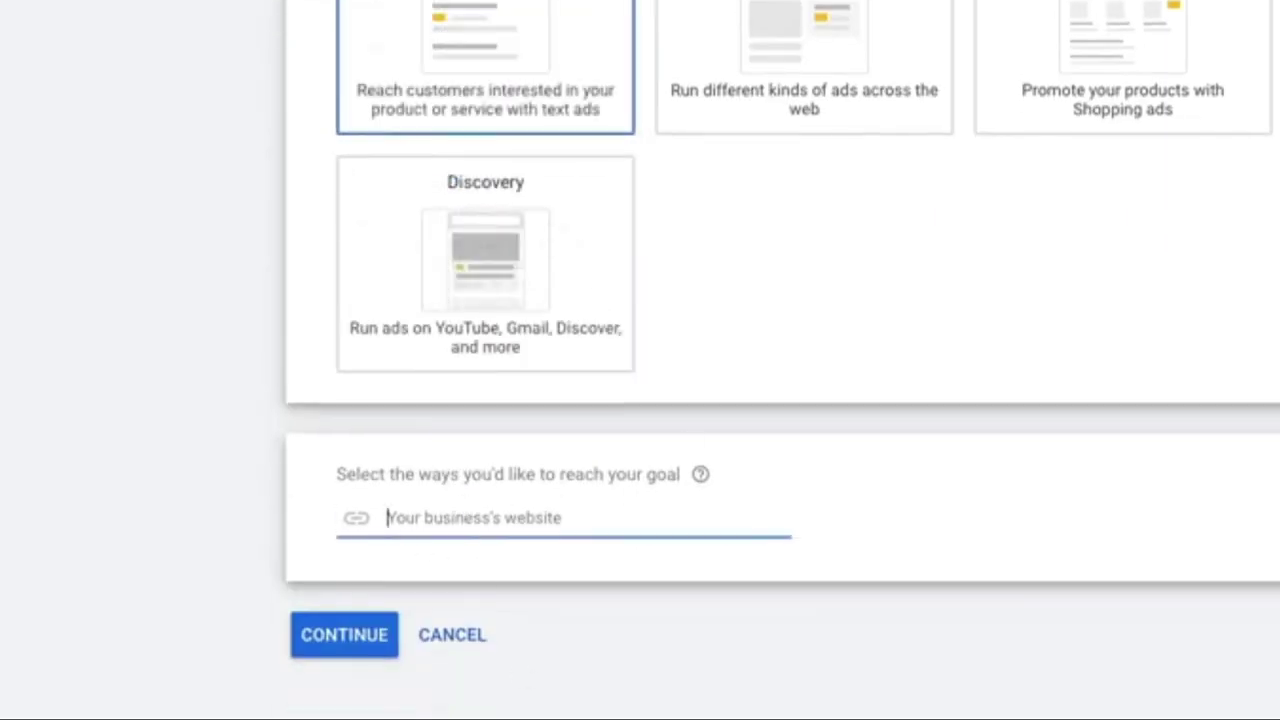
key("ctrl+v")
left_click(374, 631)
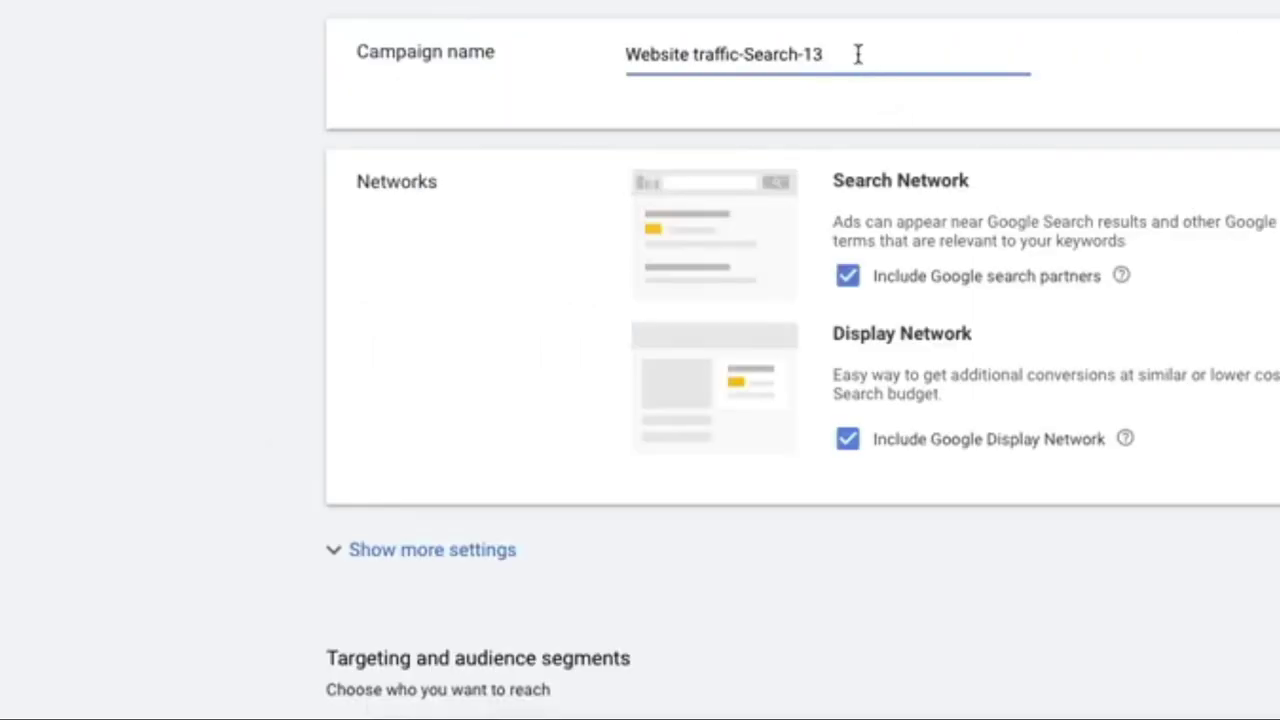
Replace the default campaign name with 'SHREK 2'
key("ctrl+a")
type("SHREK 2")
key("Tab")
scroll(991, 323, "down", 5)
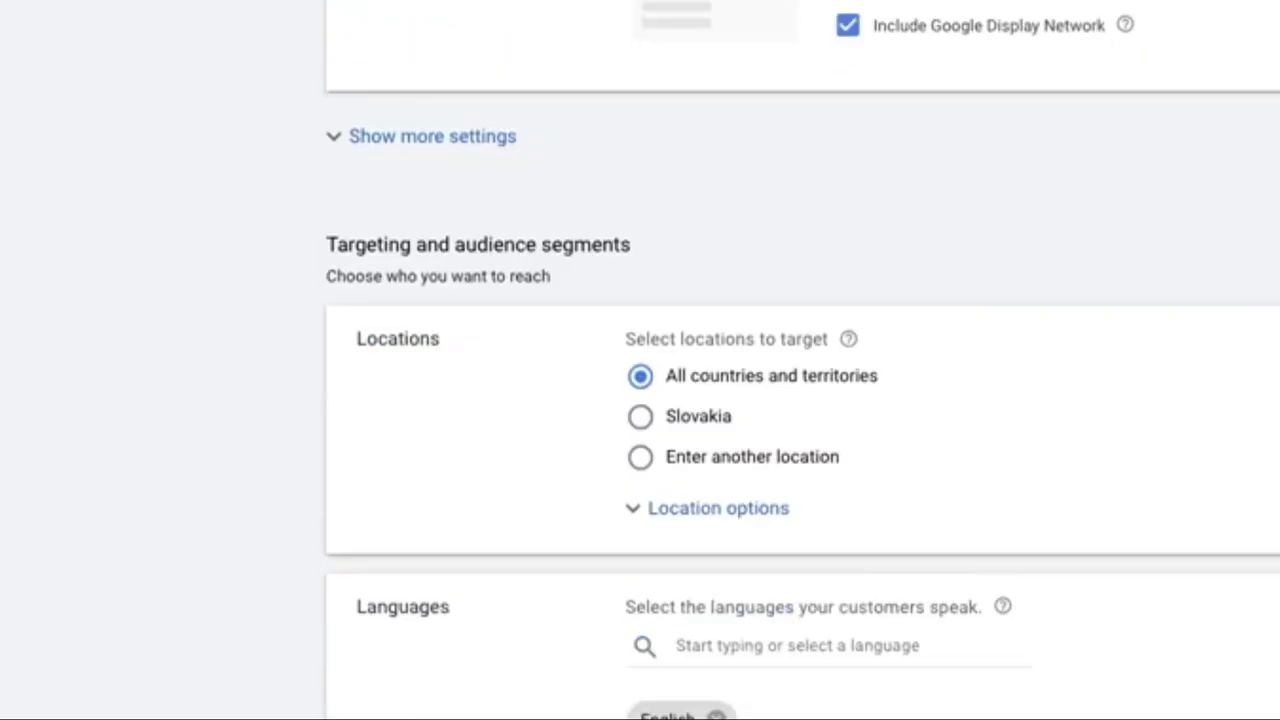
scroll(991, 323, "up", 2)
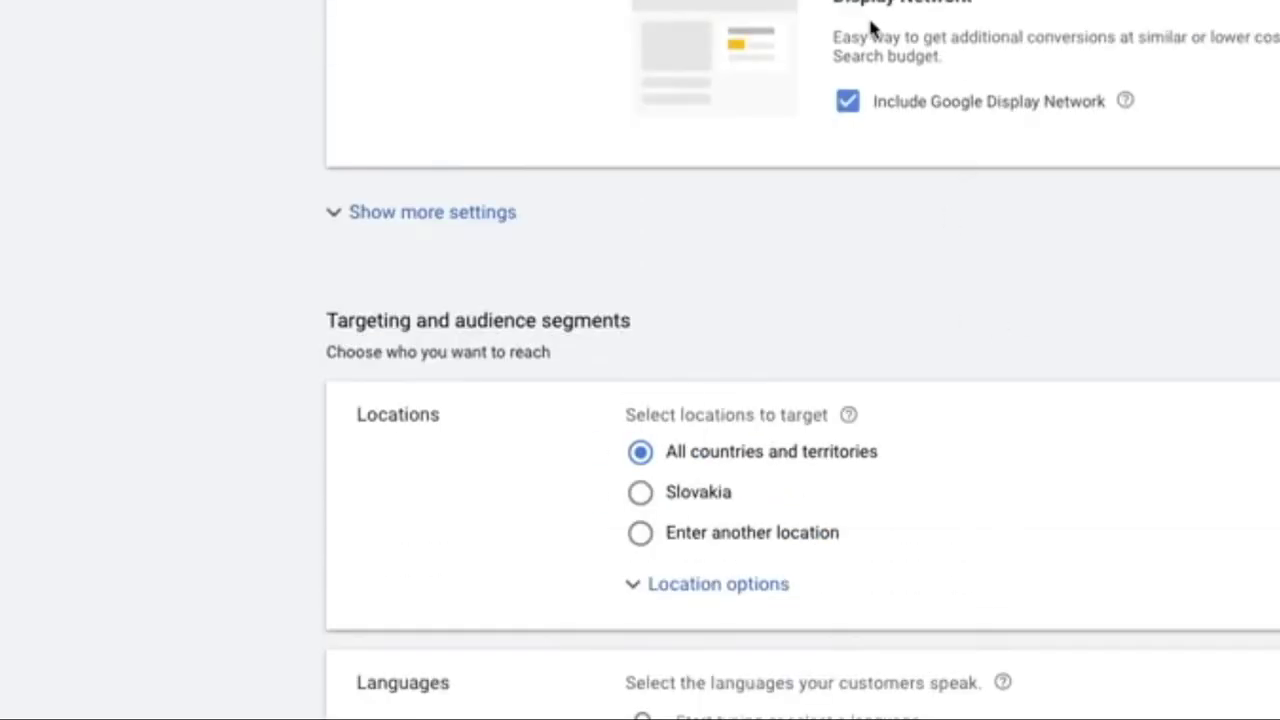
scroll(800, 400, "down", 3)
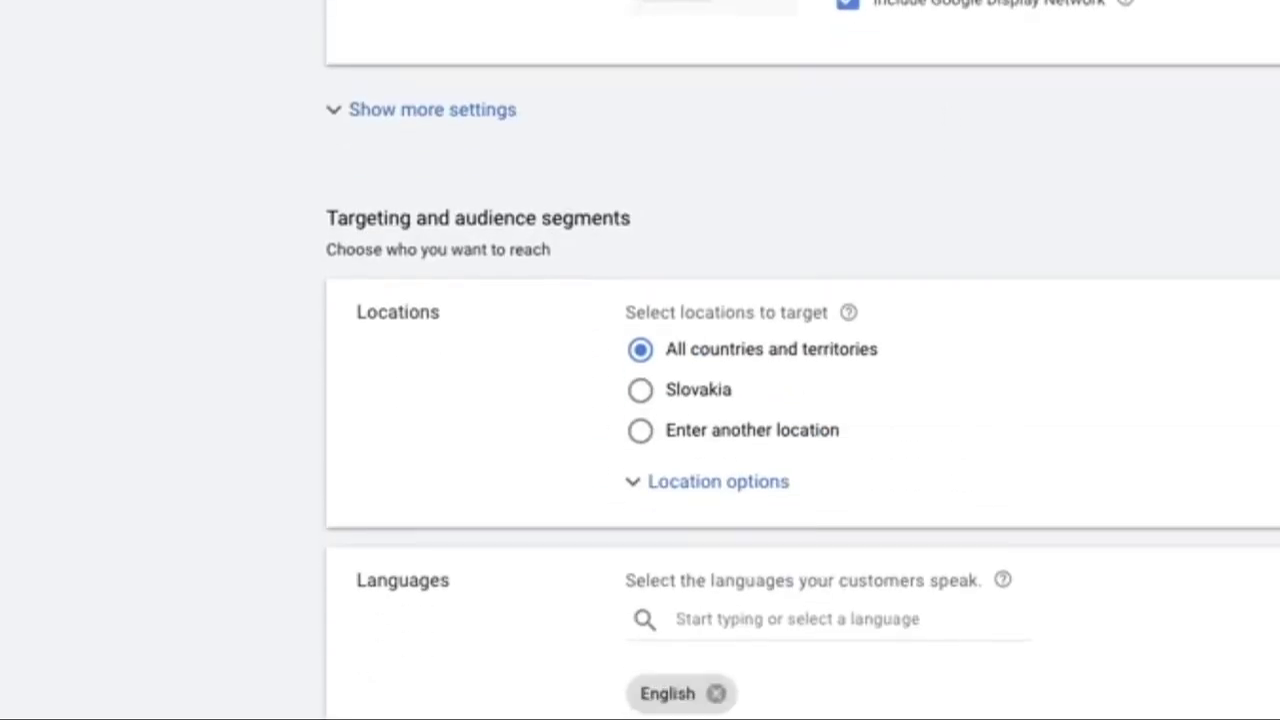
scroll(978, 288, "down", 5)
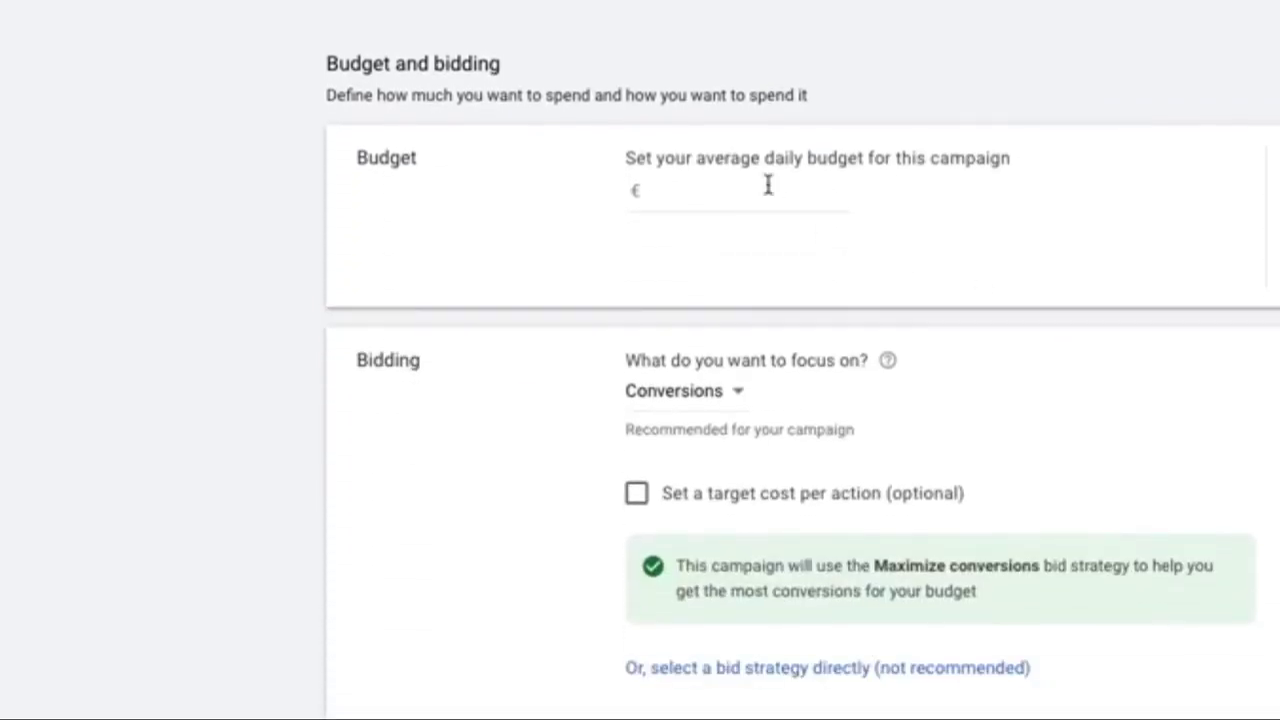
Set a €5.00 average daily budget and save the campaign settings
type("1")
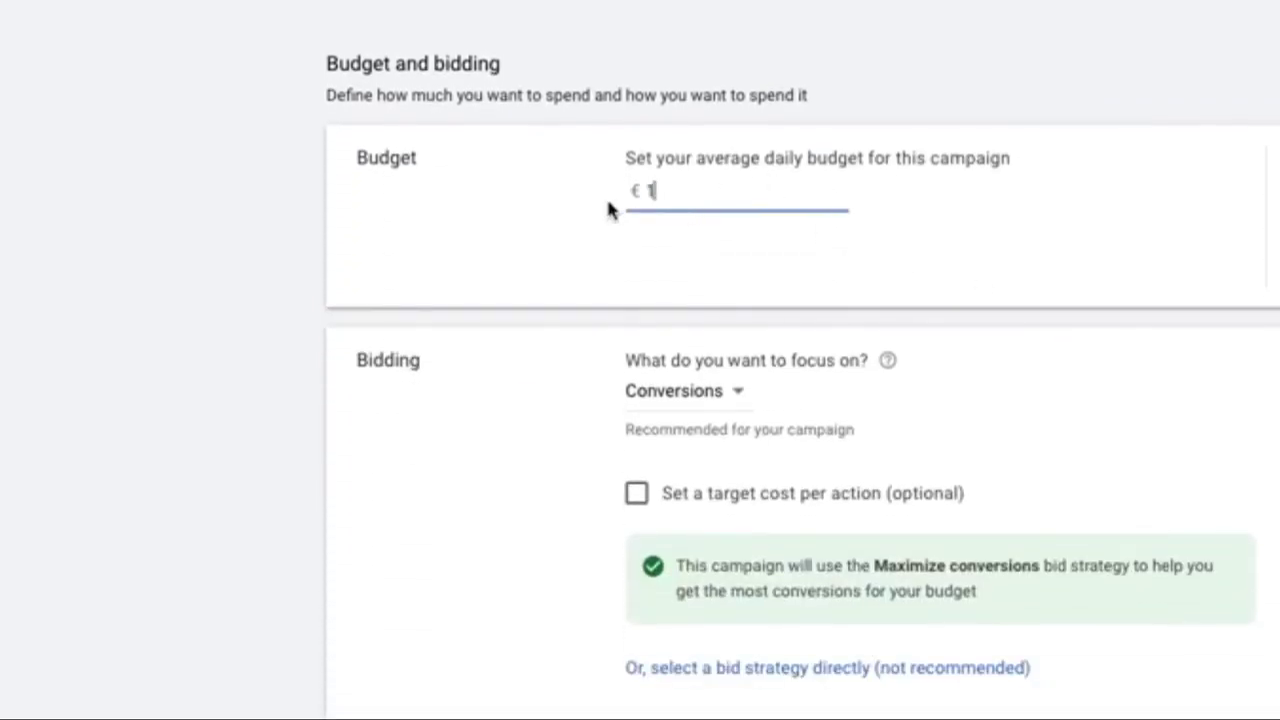
key("BackSpace")
type("51")
left_click(795, 215)
scroll(795, 215, "down", 2)
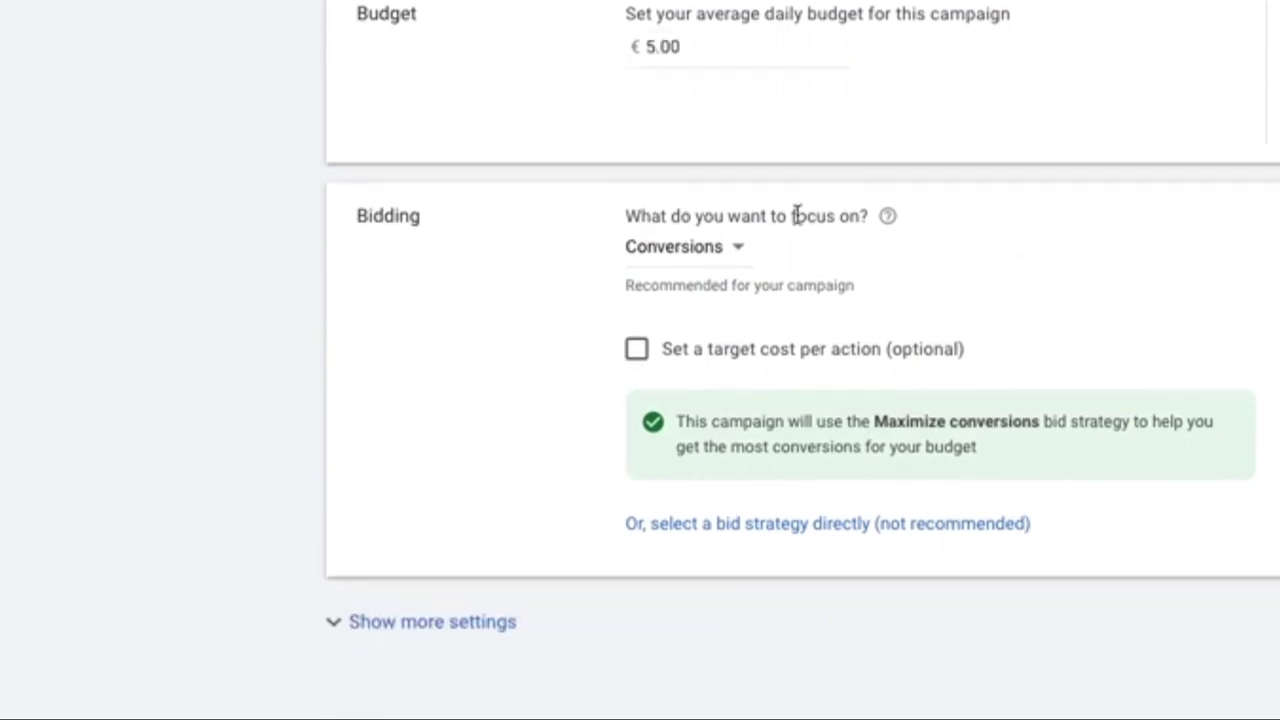
left_click(400, 621)
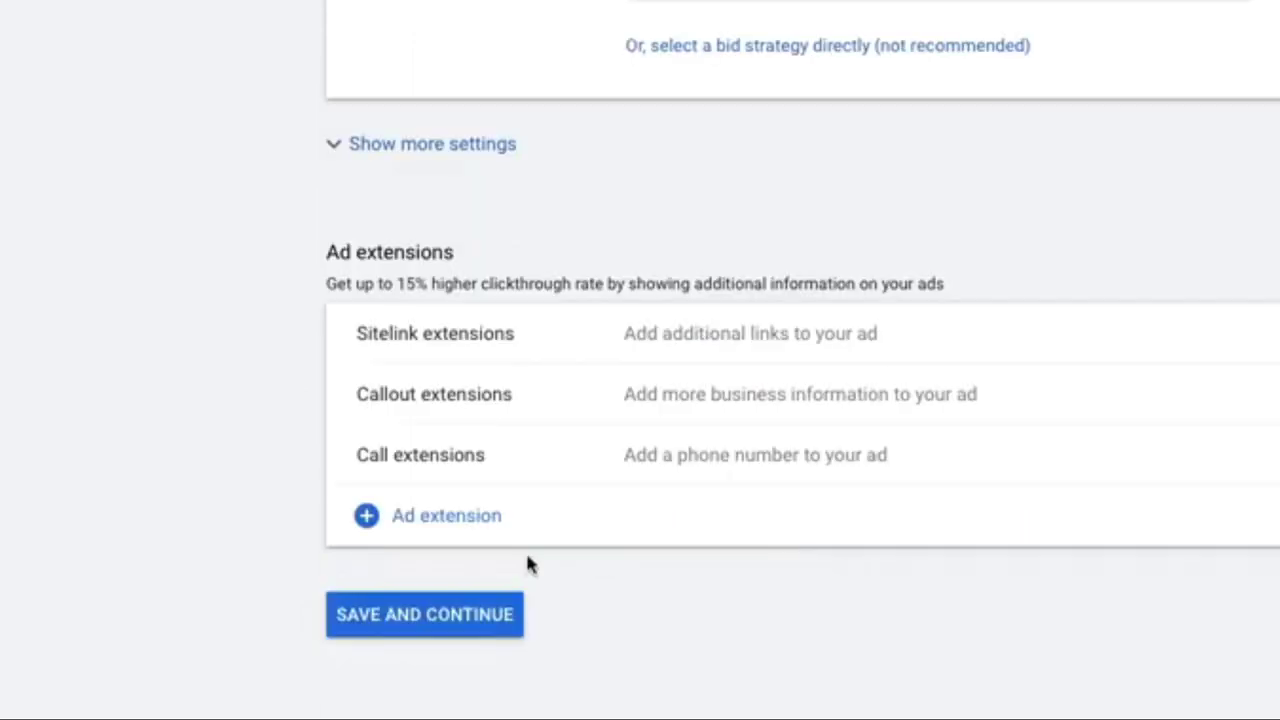
left_click(429, 620)
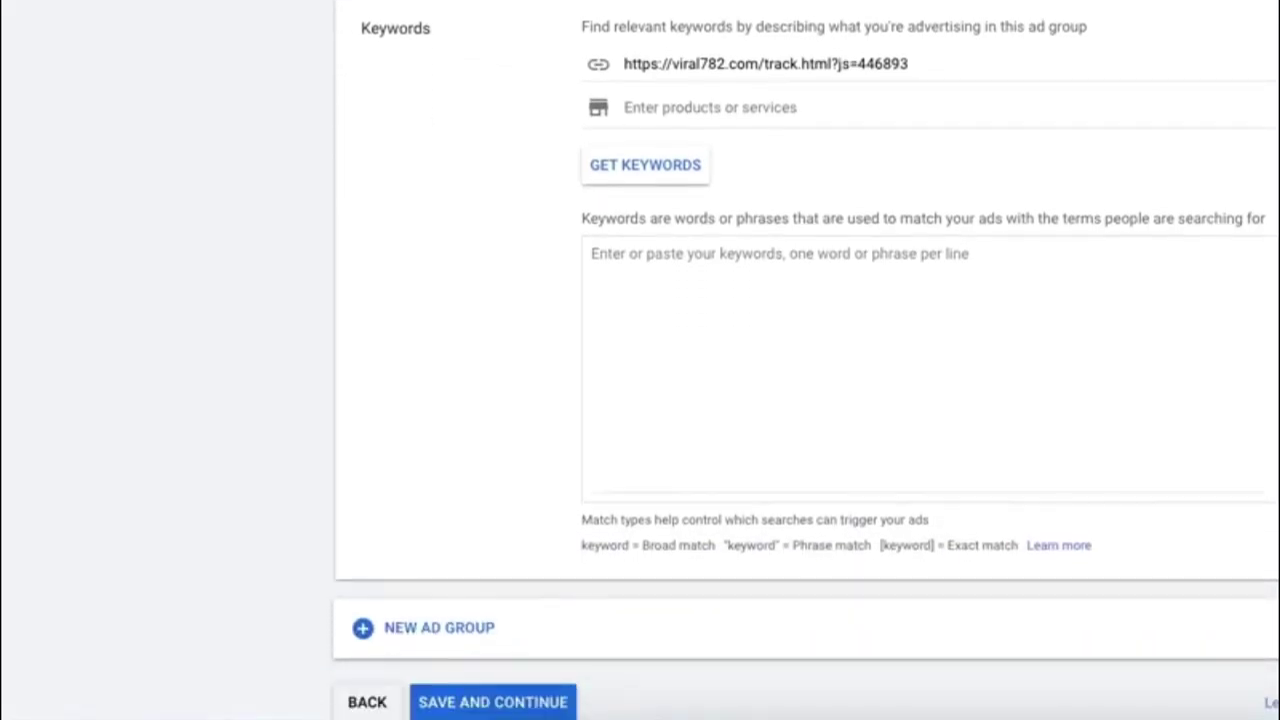
Enter the keyword [Shrek 2 Free online] and paste a copy on a new line
left_click(610, 206)
type("[Shrek 2 Free on")
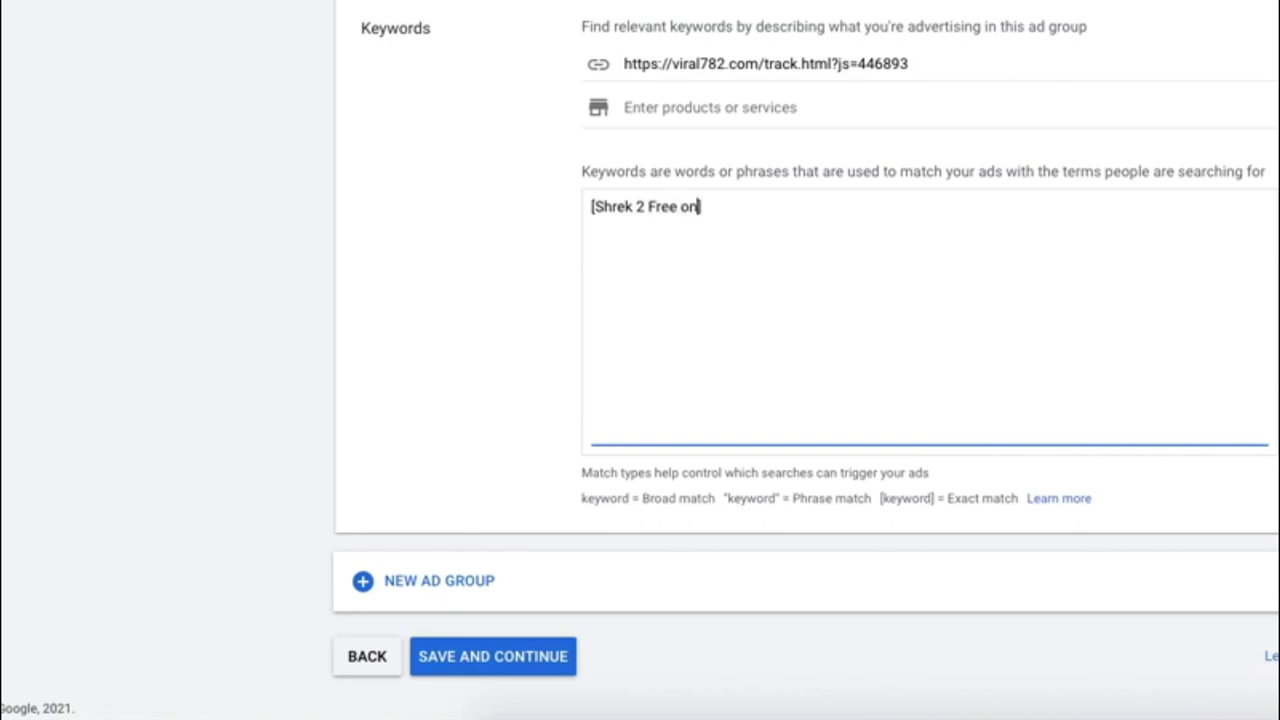
type("line]")
key("ctrl+a")
key("ctrl+c")
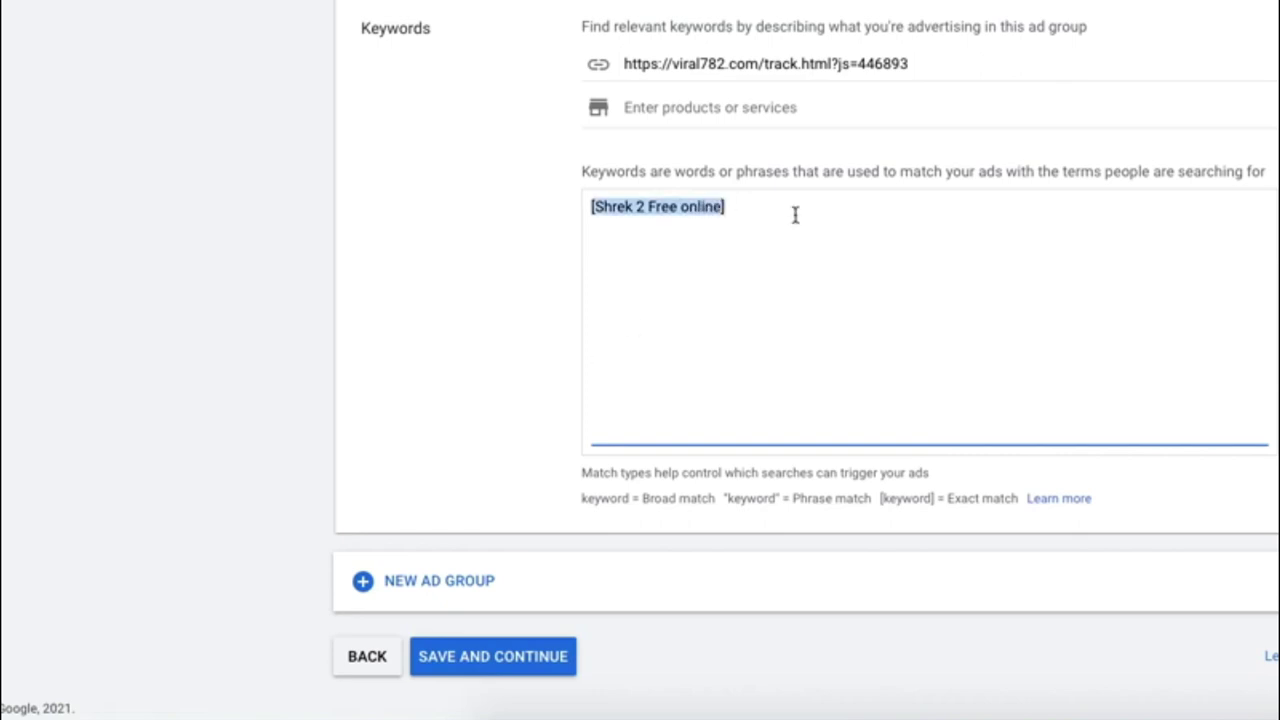
left_click(794, 214)
key("Return")
key("ctrl+v")
Edit the copies into [Shrek 2 Free download] and [Shrek 2 Free stream], then preview the locker
double_click(680, 226)
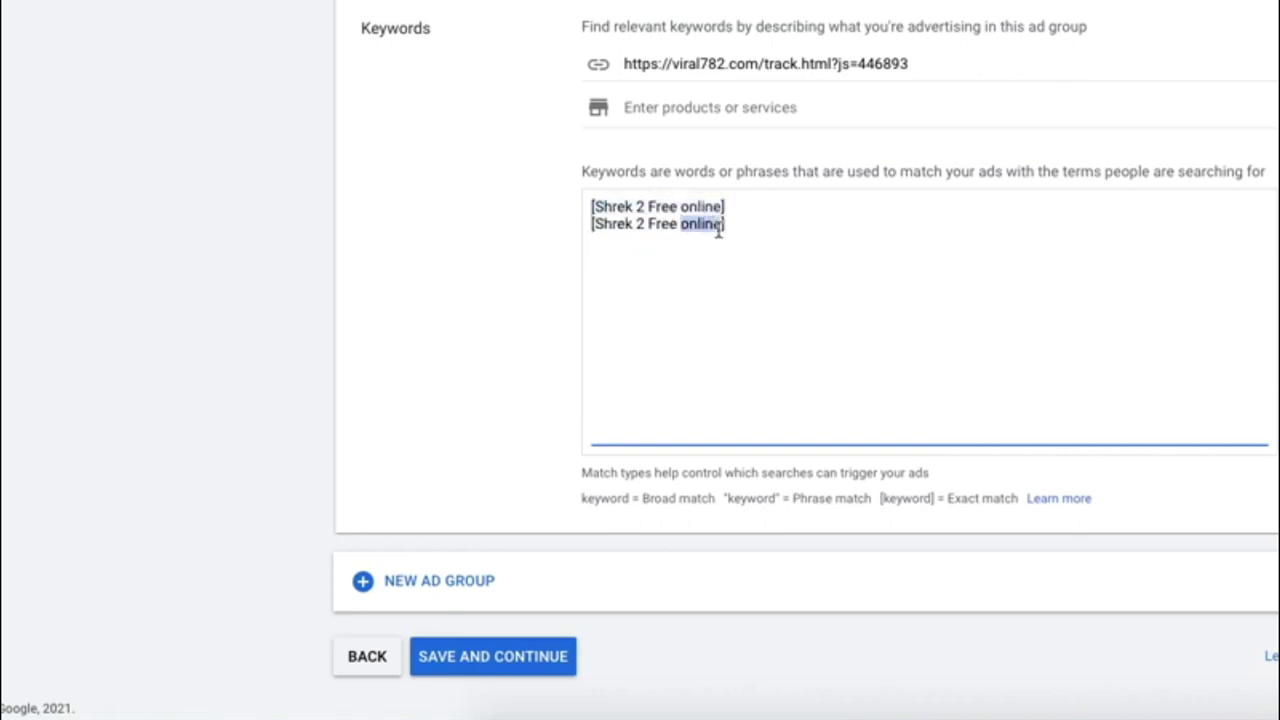
type("download]")
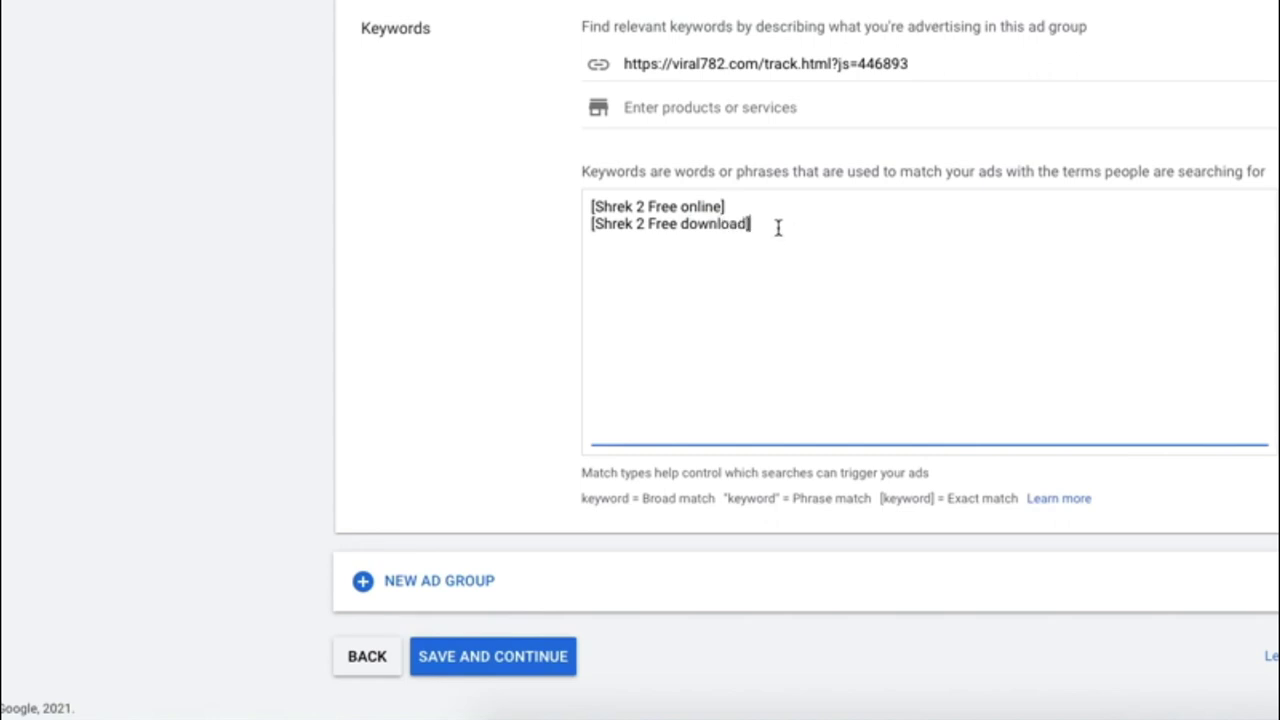
key("Return")
key("ctrl+v")
double_click(681, 241)
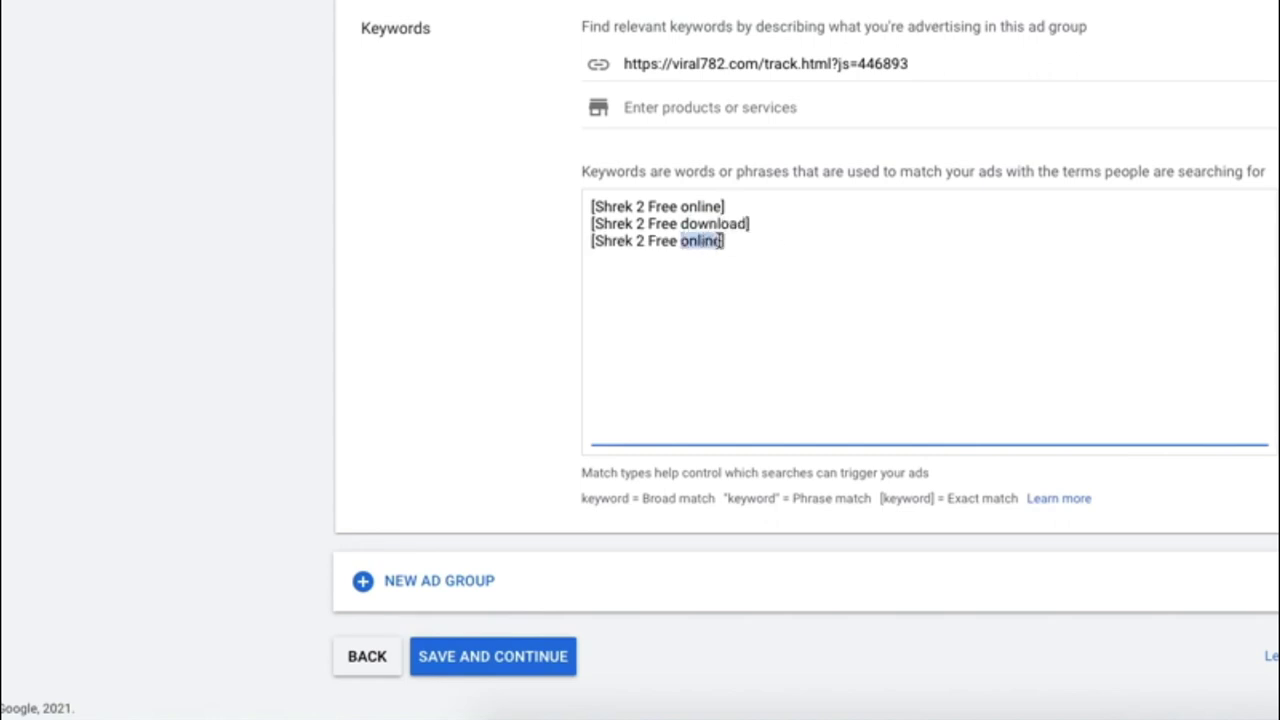
type("stream")
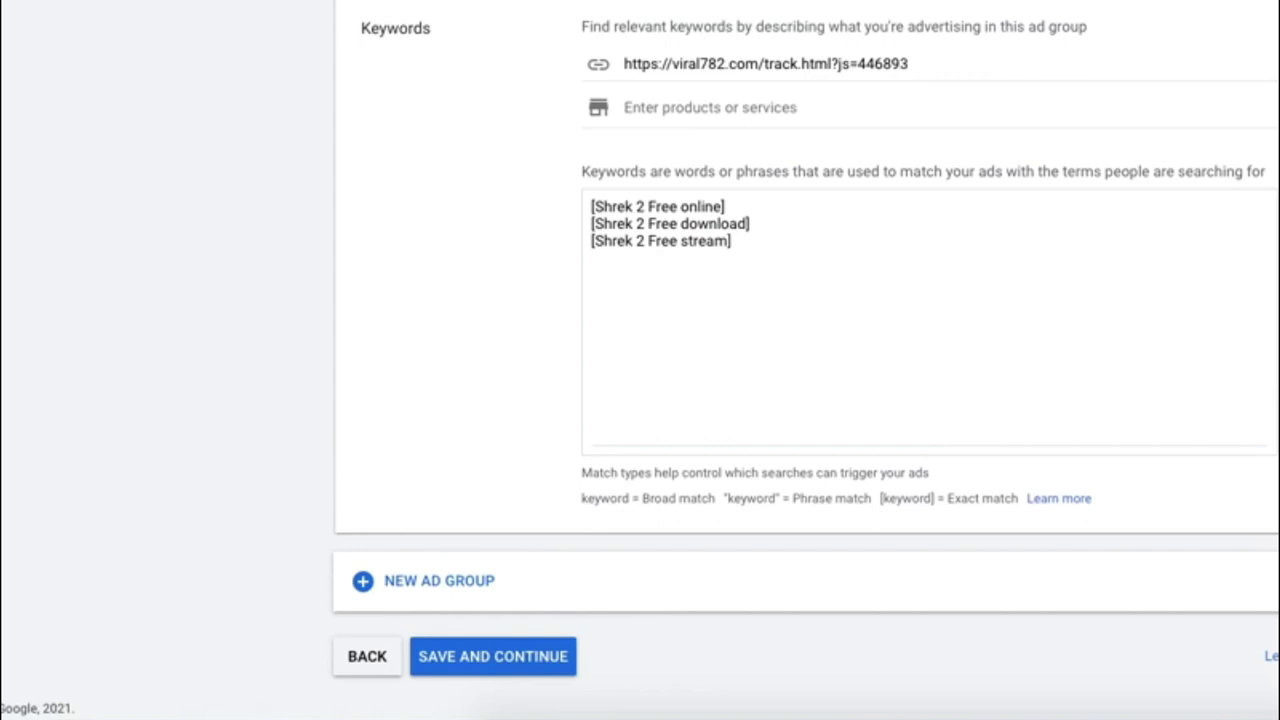
left_click_drag(946, 497, 1018, 497)
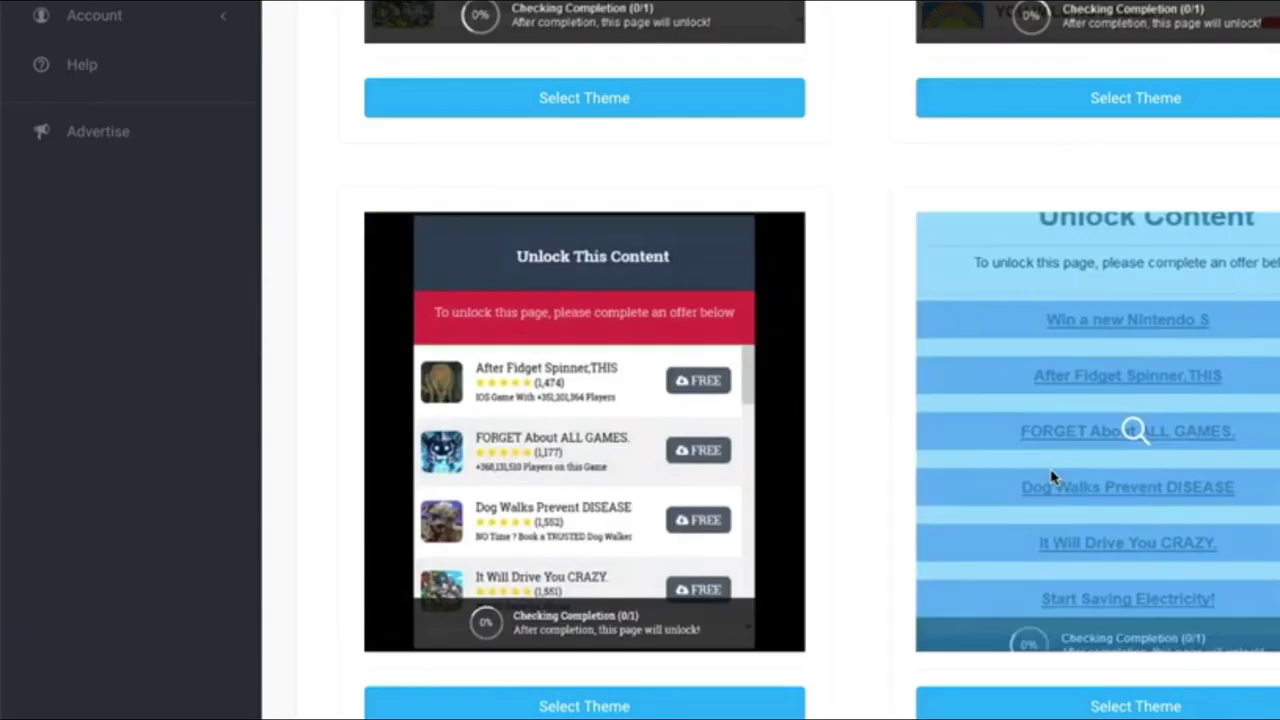
left_click(1131, 429)
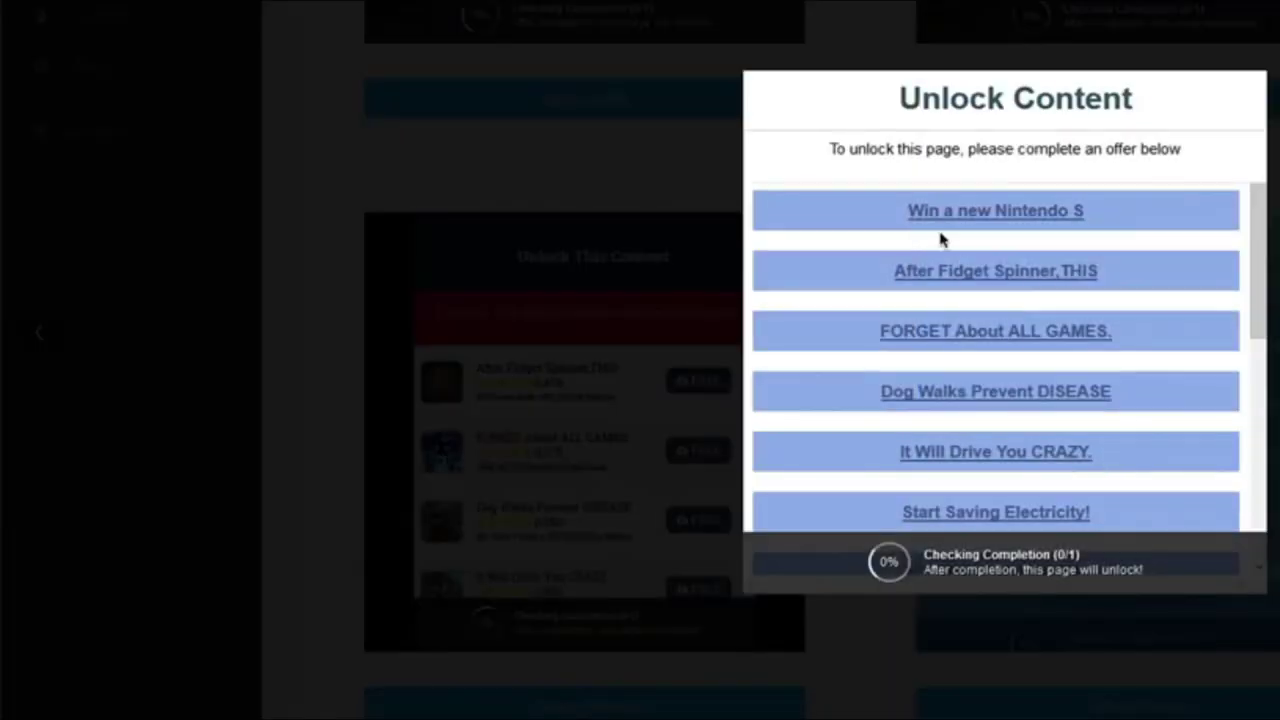